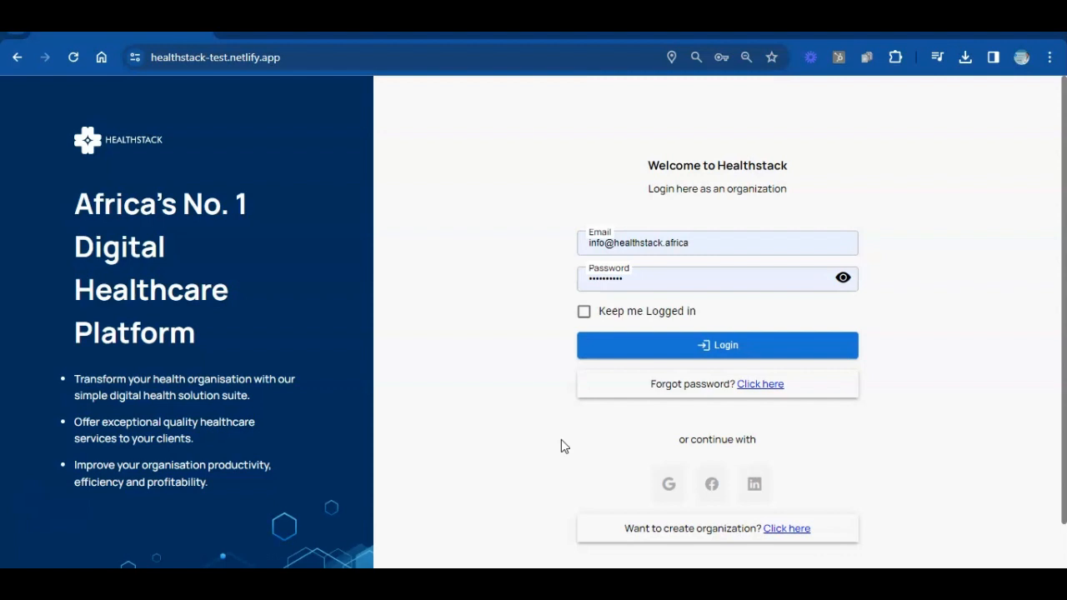
Step: Log in with the saved Mayback admin account's e-mail and password, and dismiss the saved-password warning
{"action": "left_click", "coordinate": [745, 281]}
{"action": "left_click", "coordinate": [720, 246]}
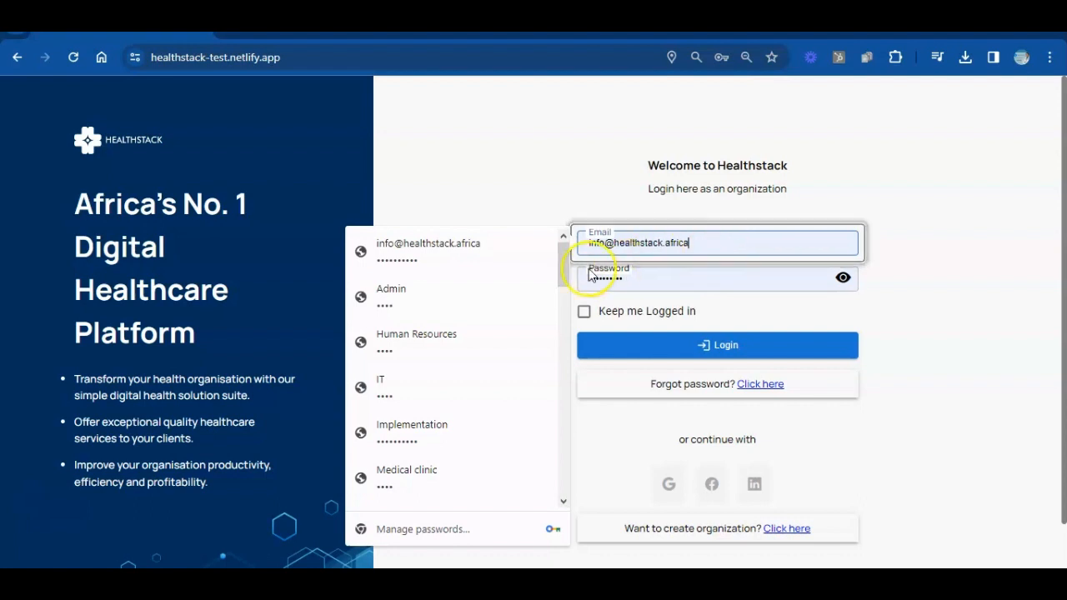
{"action": "left_click_drag", "start_coordinate": [564, 257], "coordinate": [566, 343]}
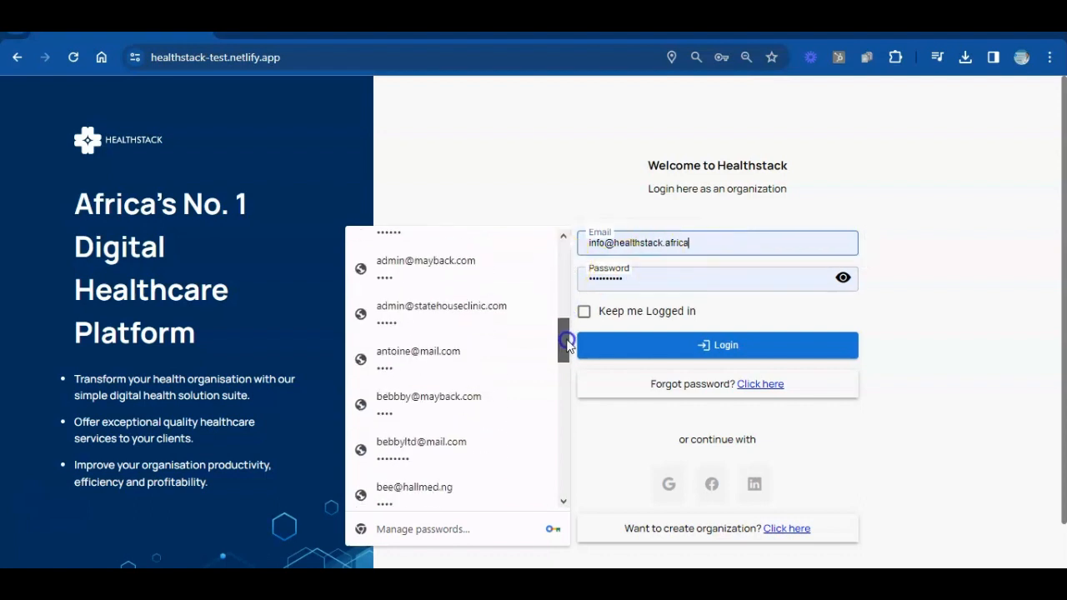
{"action": "left_click", "coordinate": [479, 265]}
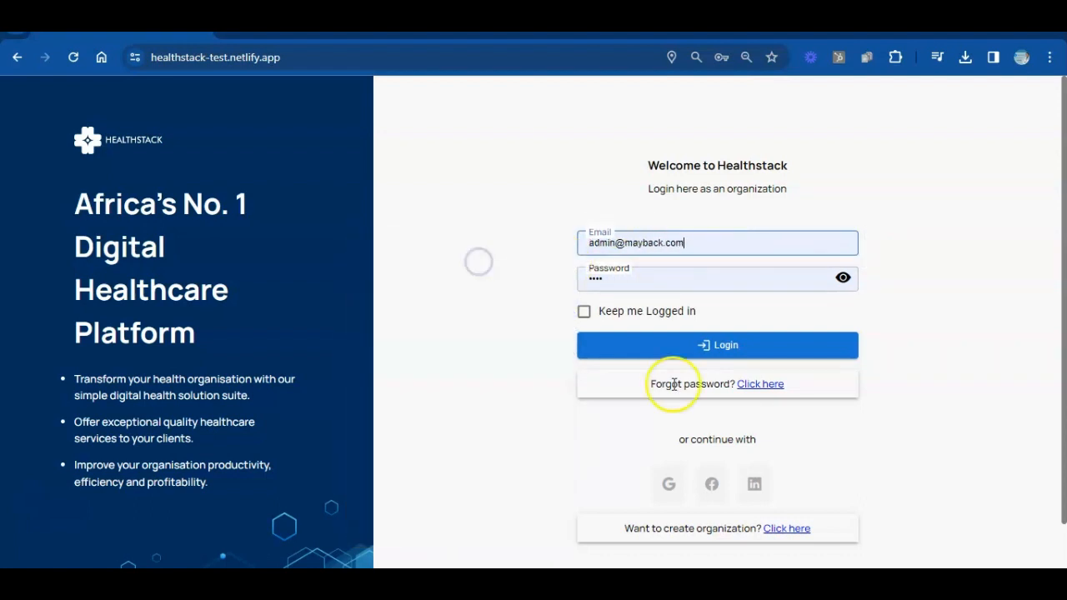
{"action": "left_click", "coordinate": [674, 350]}
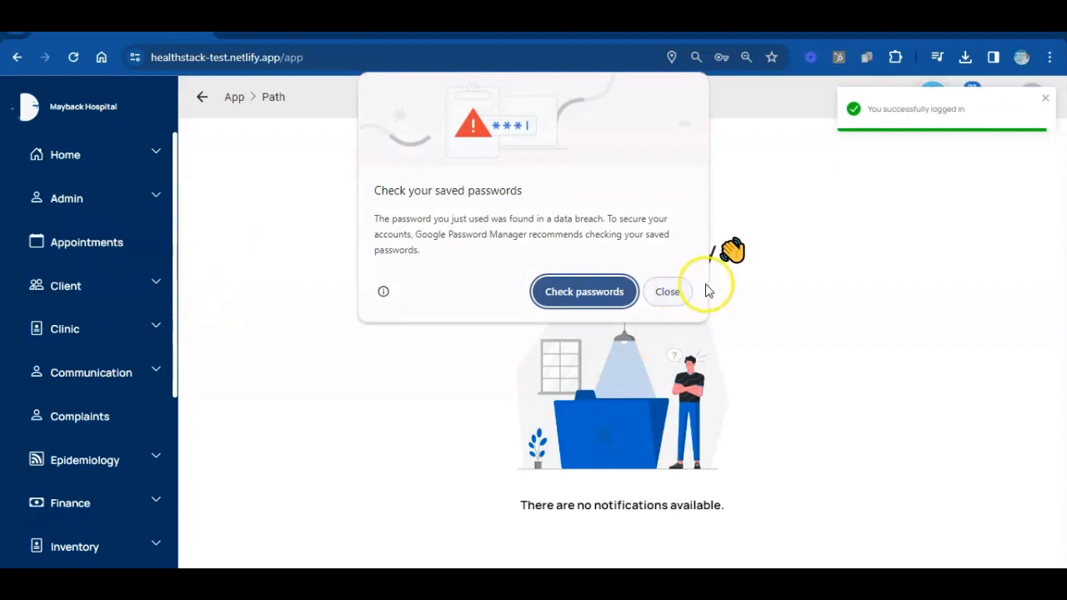
{"action": "left_click", "coordinate": [672, 292]}
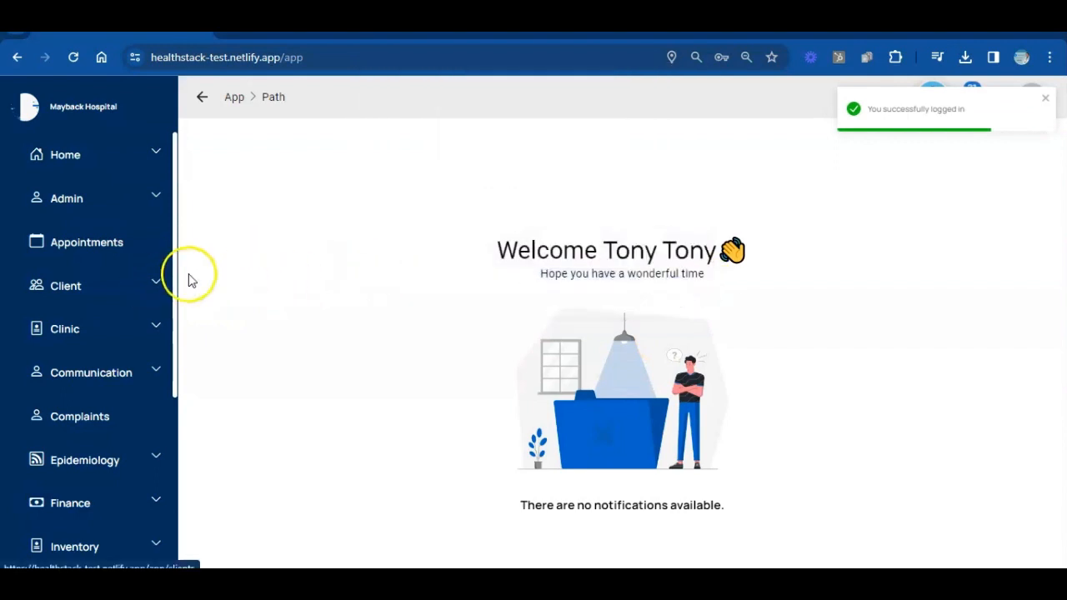
Step: Open the Authorization page of the Finance module
{"action": "left_click_drag", "start_coordinate": [177, 278], "coordinate": [180, 386]}
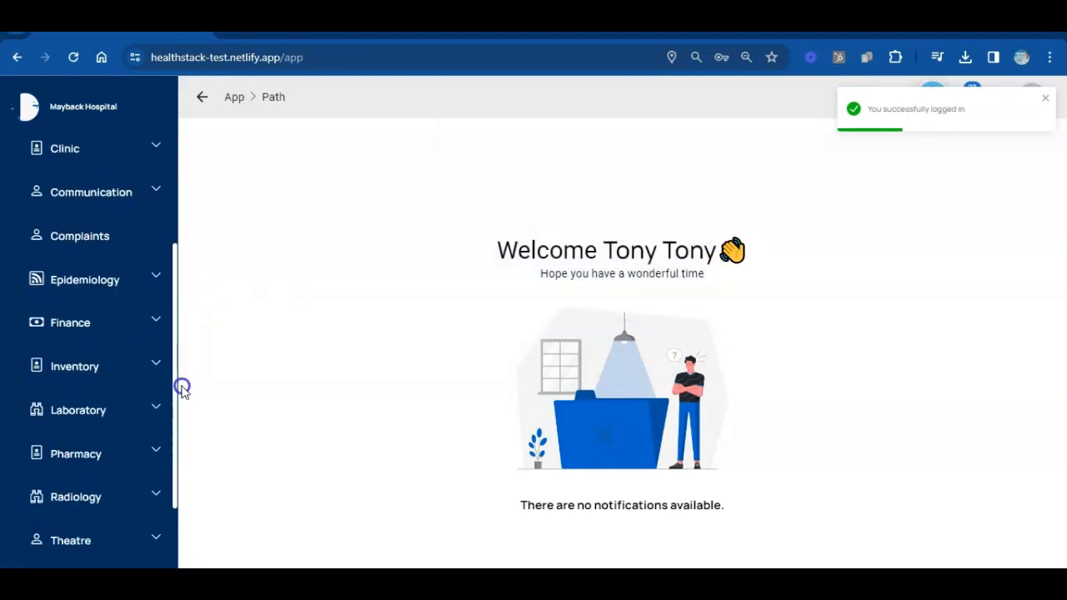
{"action": "left_click", "coordinate": [156, 330]}
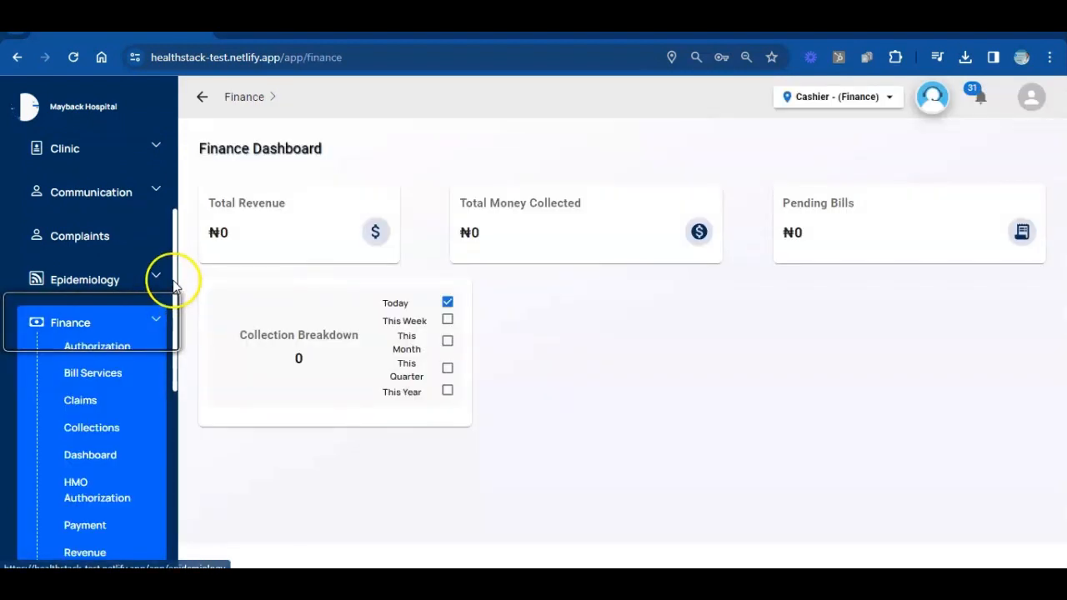
{"action": "left_click_drag", "start_coordinate": [175, 283], "coordinate": [176, 369]}
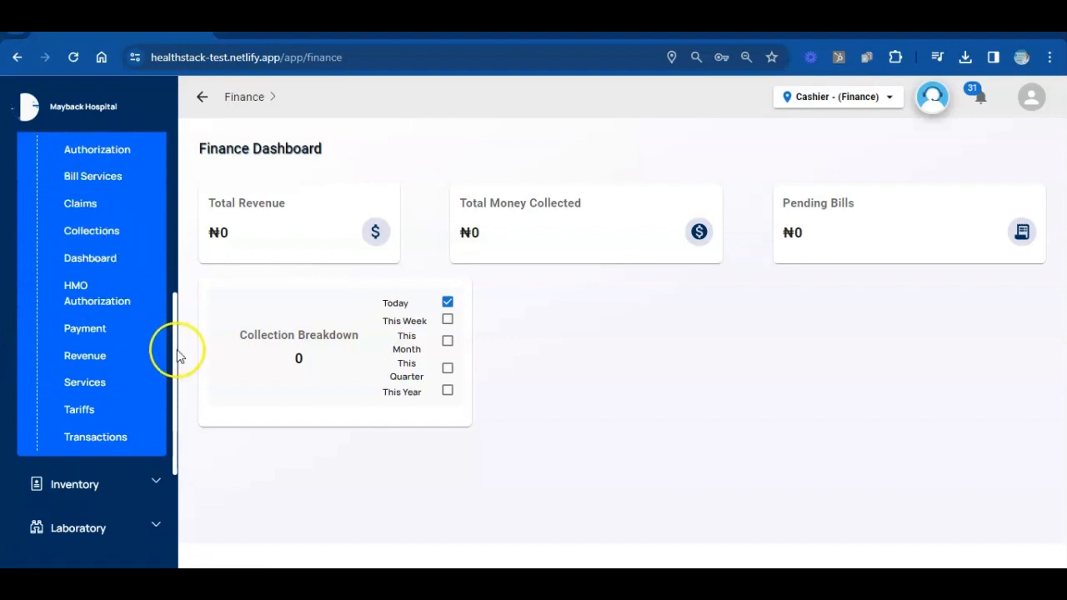
{"action": "left_click_drag", "start_coordinate": [178, 350], "coordinate": [176, 336]}
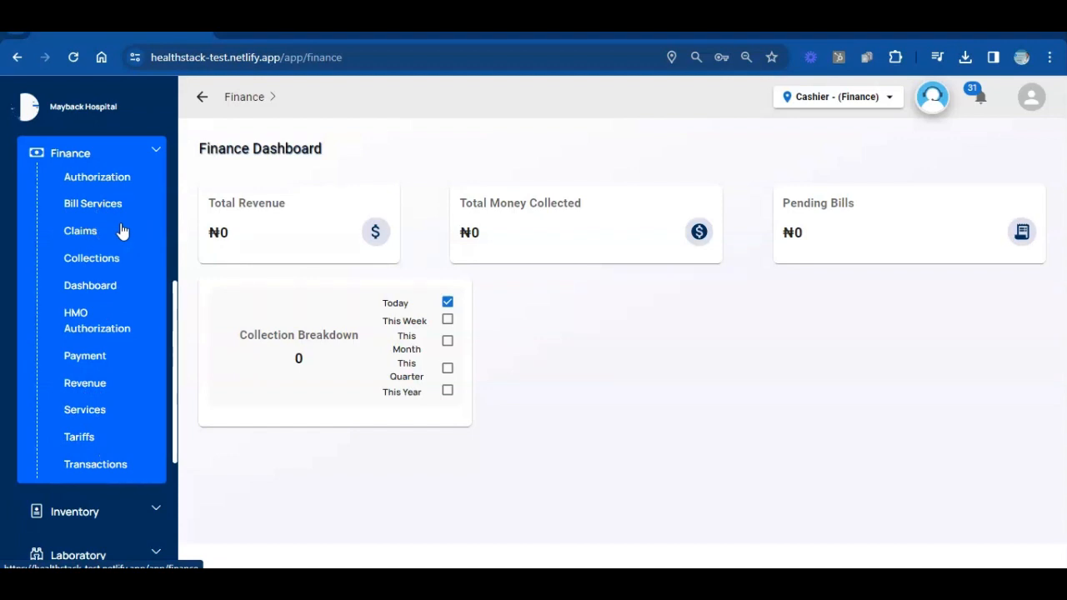
{"action": "left_click", "coordinate": [100, 179]}
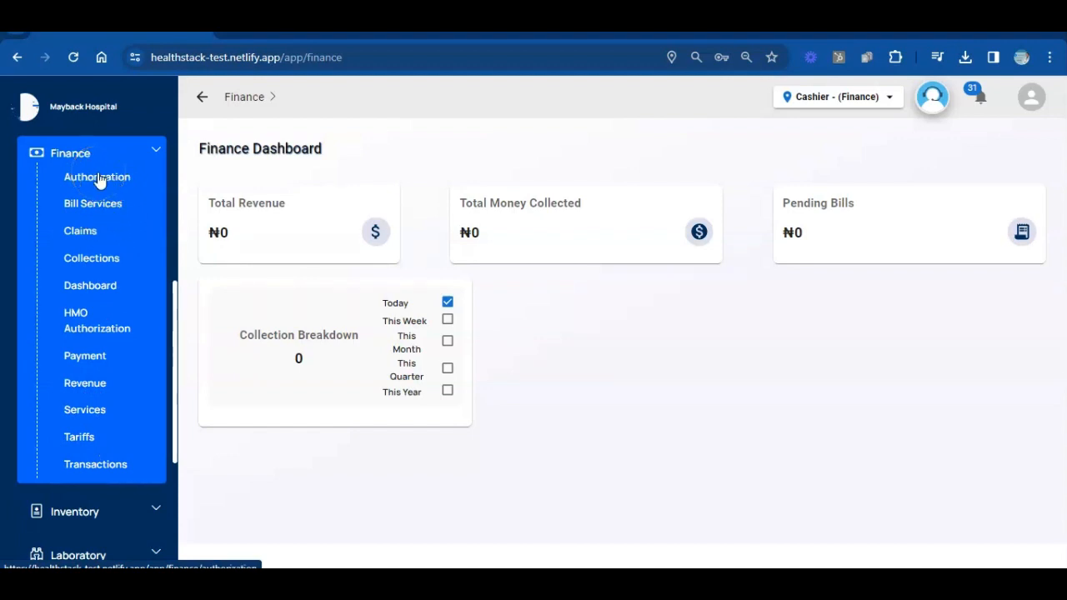
{"action": "left_click", "coordinate": [98, 180]}
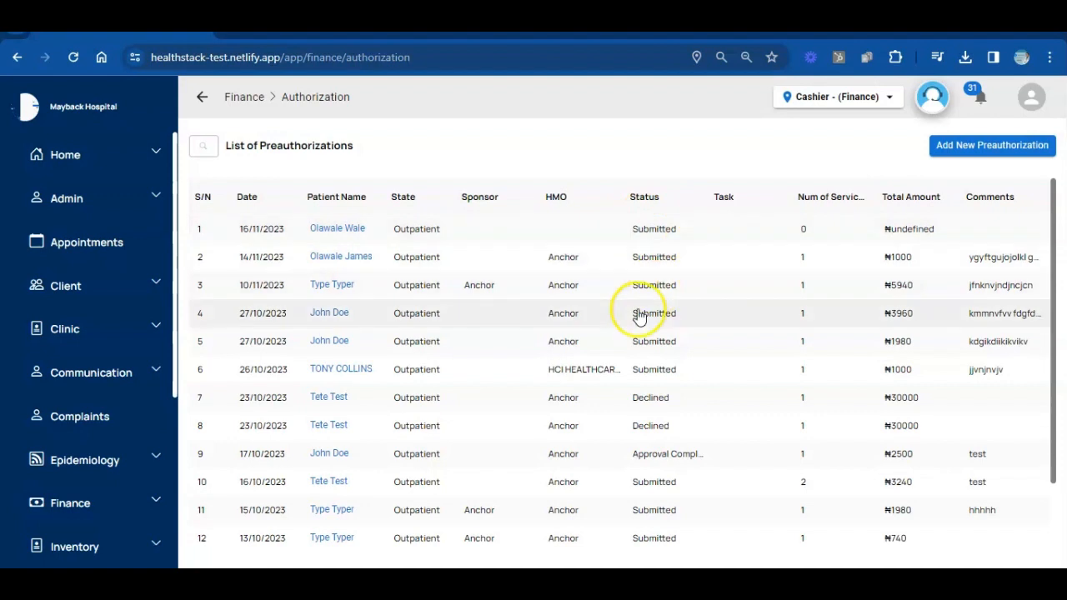
Step: Start a new preauthorization, search for the client by first name and select the matching patient
{"action": "left_click", "coordinate": [954, 147]}
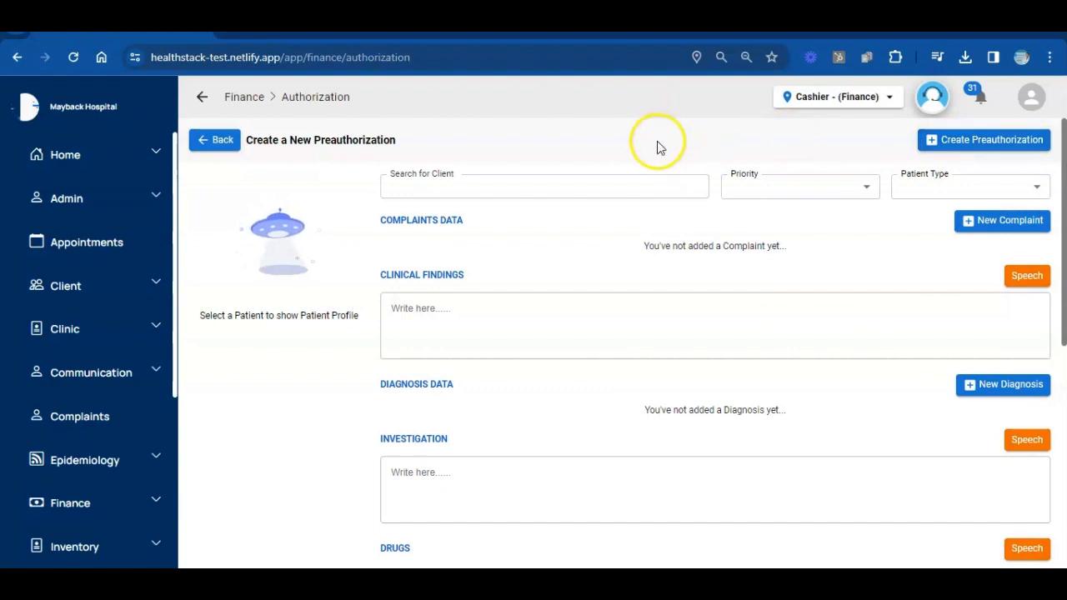
{"action": "left_click", "coordinate": [631, 178]}
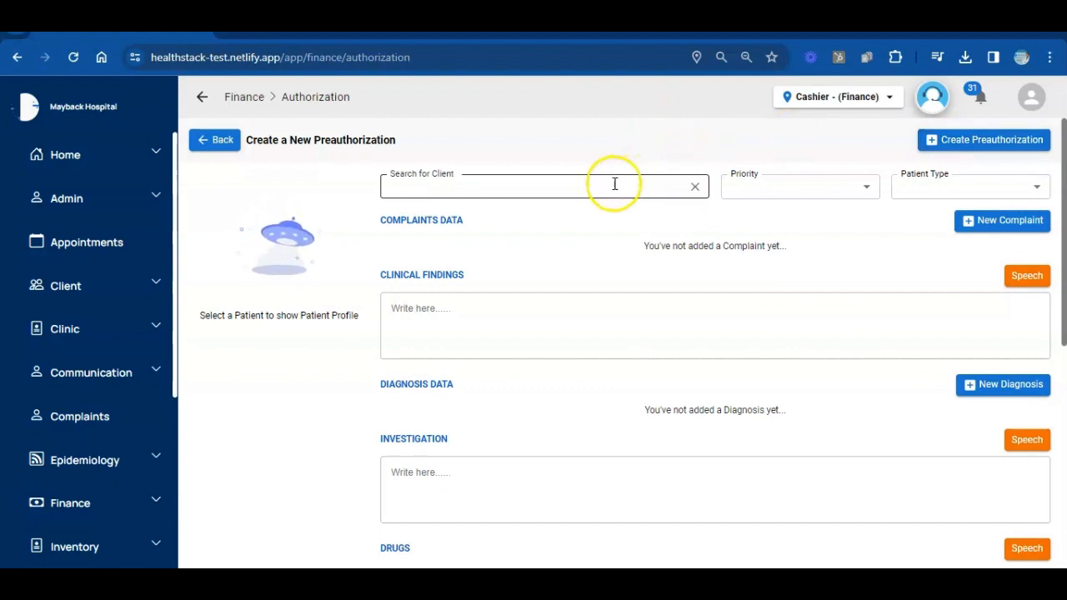
{"action": "left_click", "coordinate": [452, 186]}
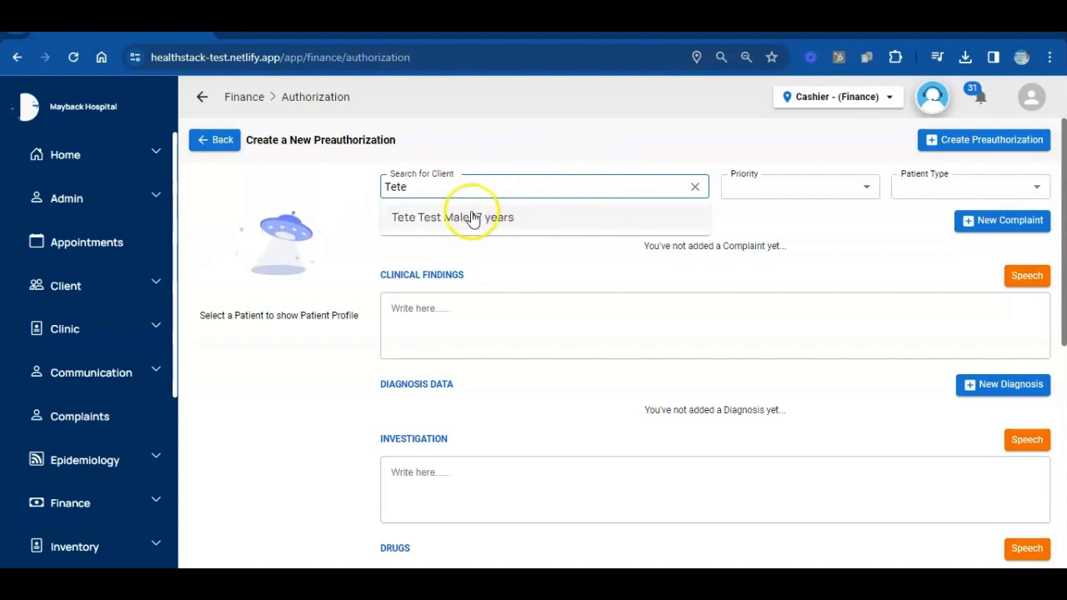
{"action": "left_click", "coordinate": [425, 218]}
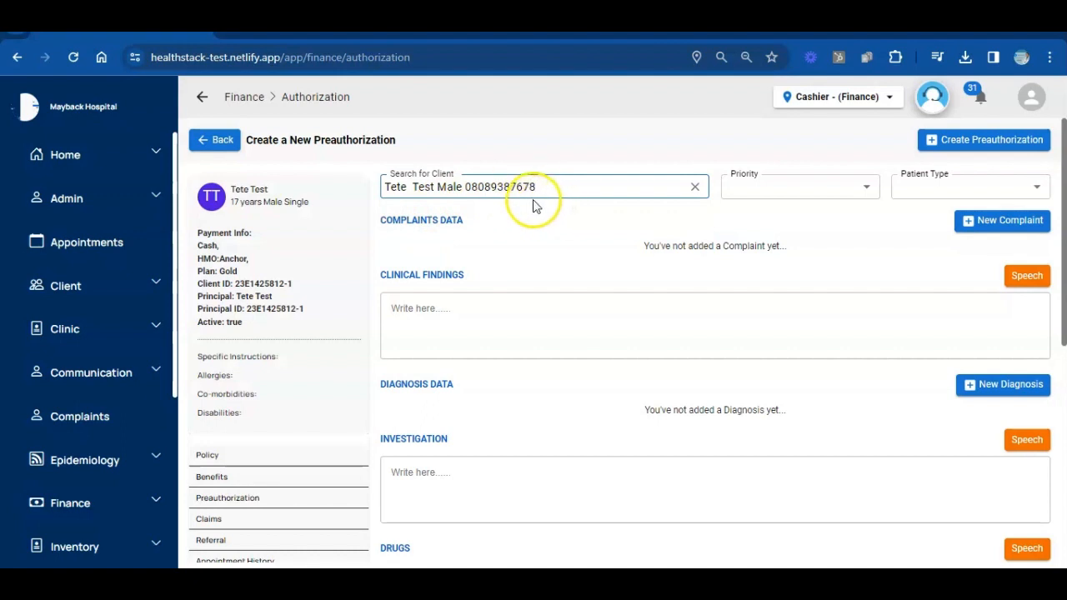
Step: Copy the client ID from the patient's payment info
{"action": "left_click", "coordinate": [237, 284]}
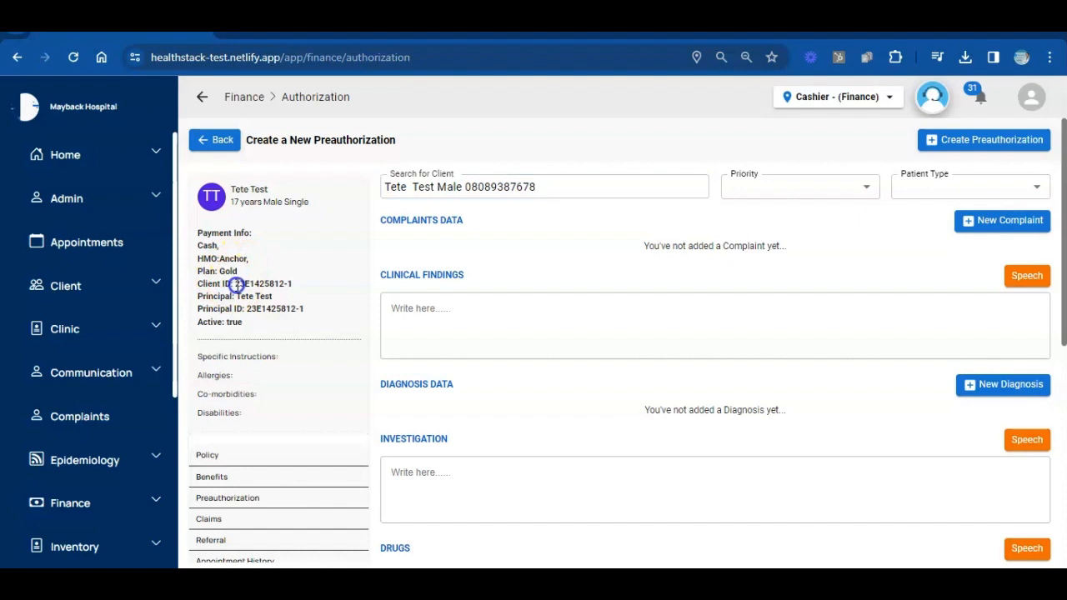
{"action": "right_click", "coordinate": [285, 285]}
{"action": "left_click", "coordinate": [307, 306]}
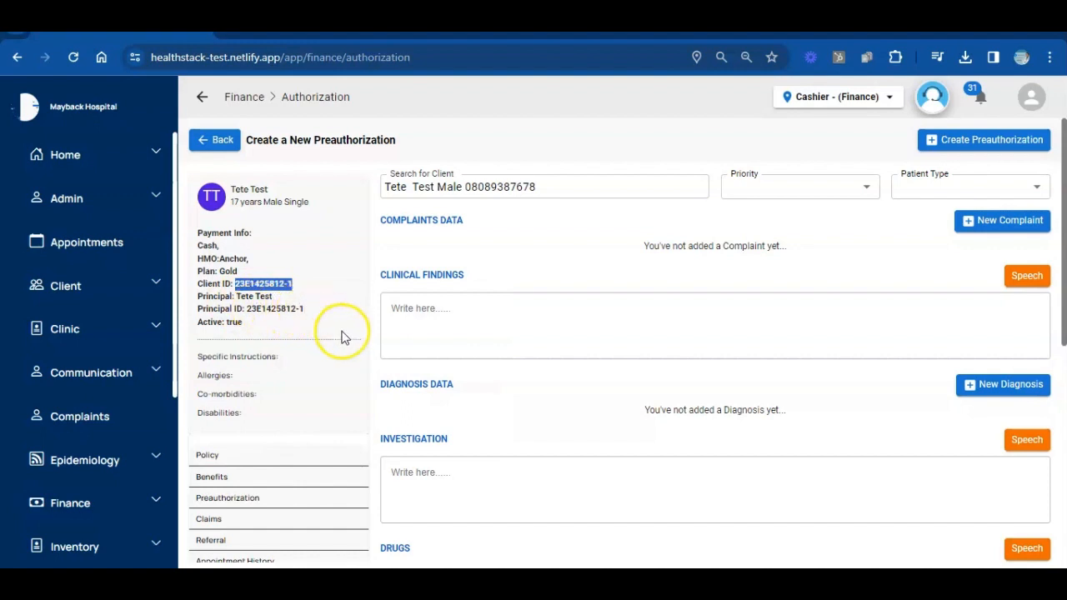
Step: Set the priority to High and the patient type to Out Patient, choosing the patient's 04/09/2023 GOPD appointment
{"action": "left_click", "coordinate": [759, 189]}
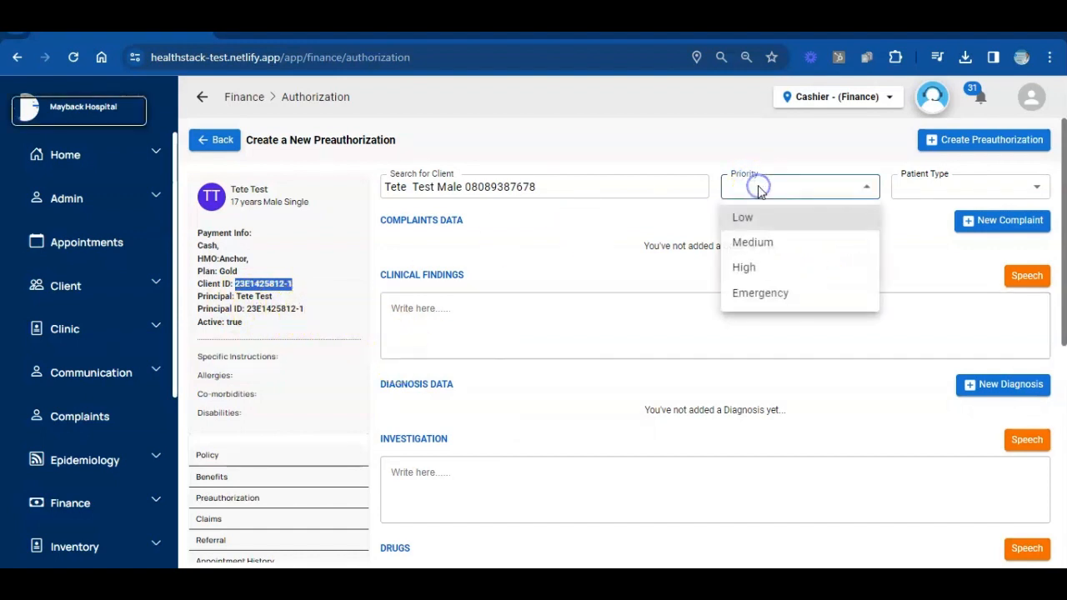
{"action": "left_click", "coordinate": [745, 267]}
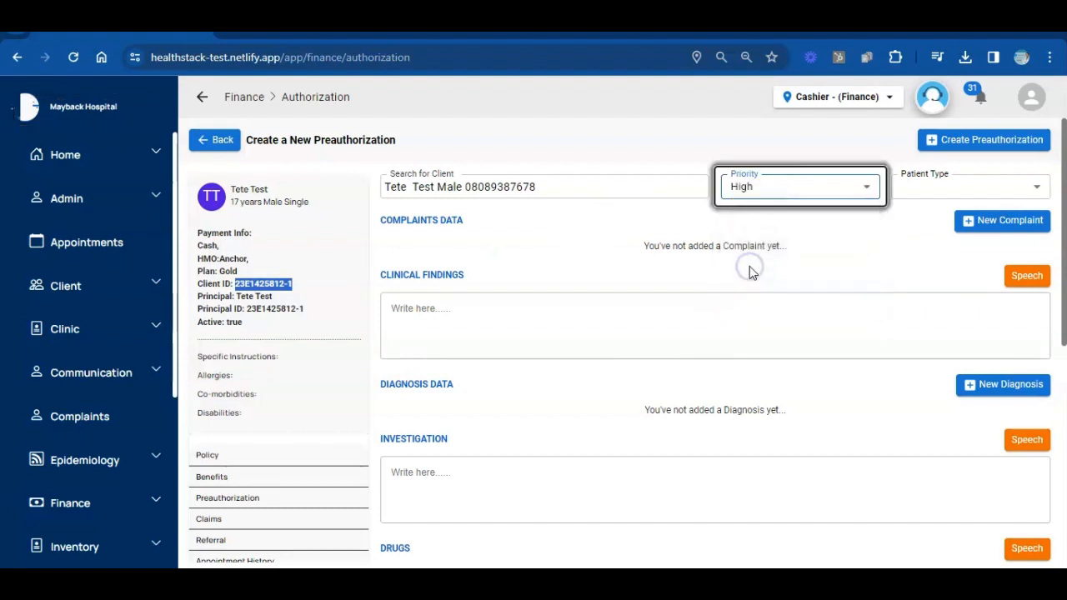
{"action": "left_click", "coordinate": [925, 196]}
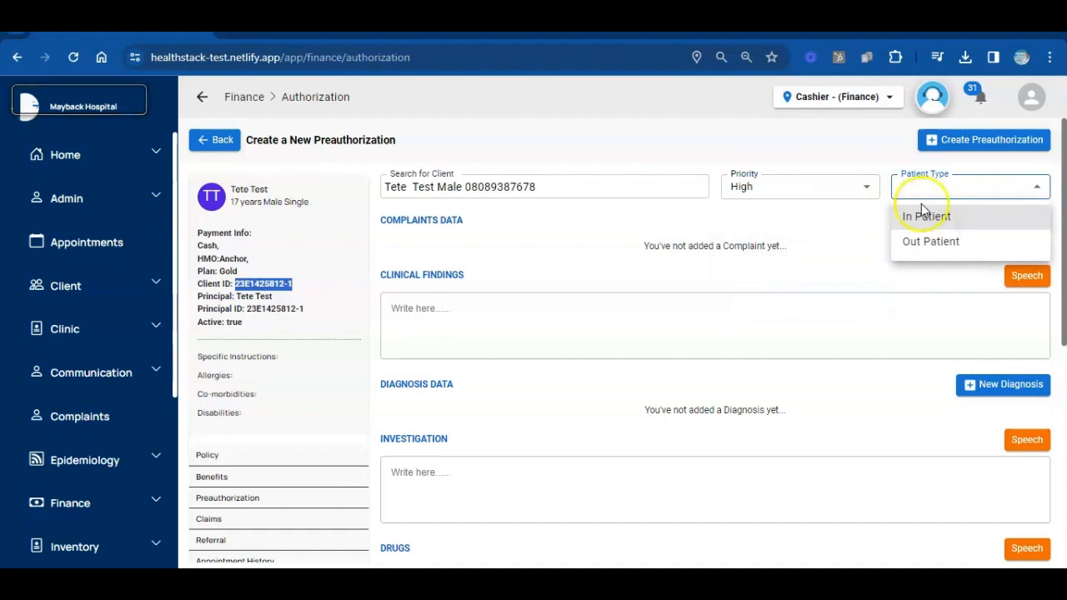
{"action": "left_click", "coordinate": [923, 241]}
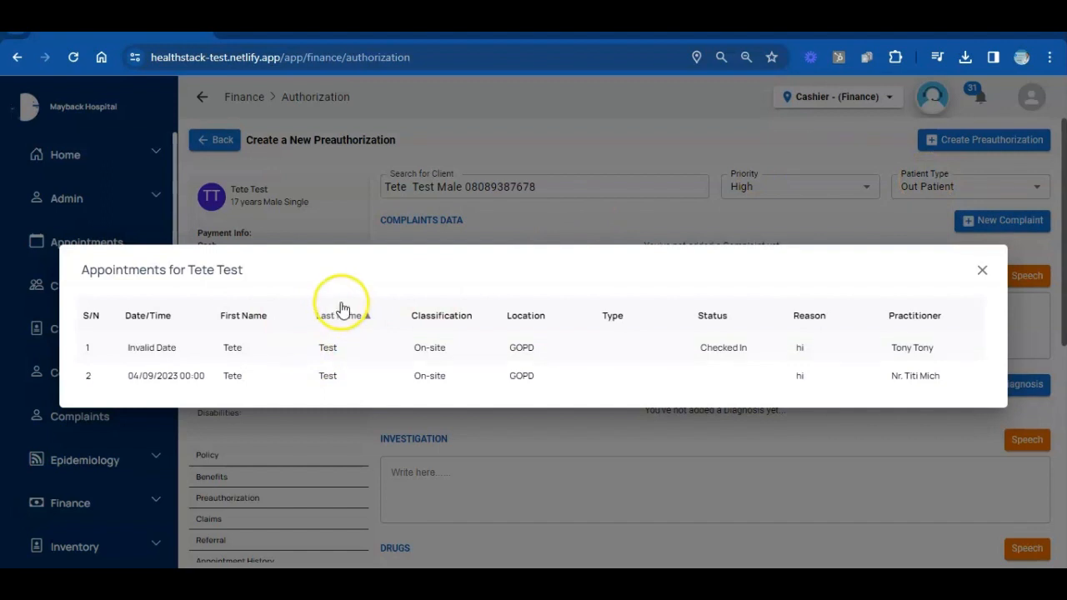
{"action": "left_click", "coordinate": [200, 379]}
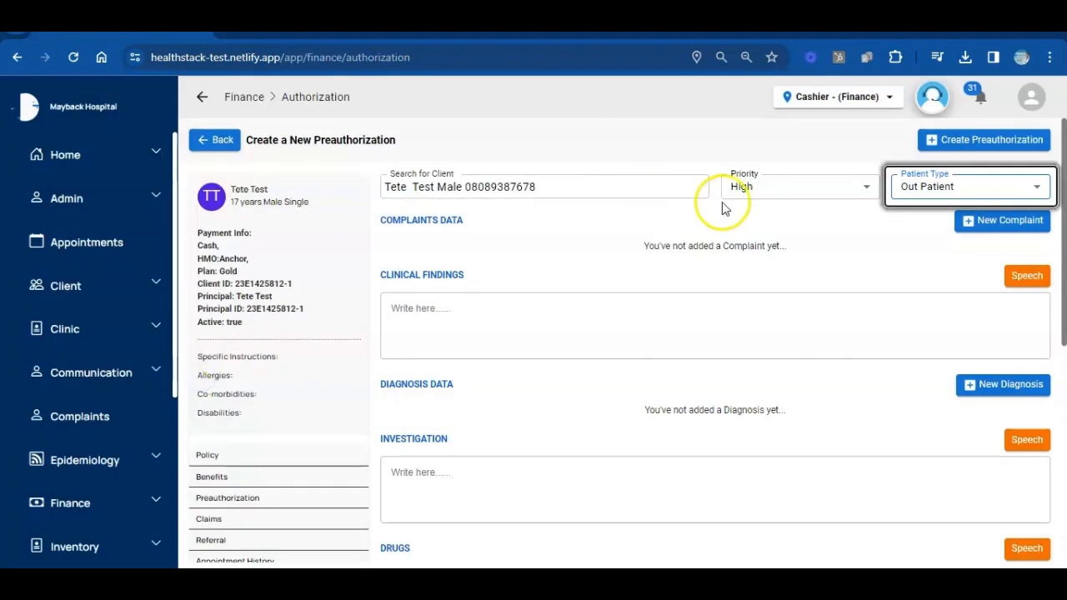
Step: Add the complaint "headache" with a duration of 3 Week(s) to the preauthorization and save it
{"action": "left_click", "coordinate": [1002, 225]}
{"action": "left_click", "coordinate": [573, 312]}
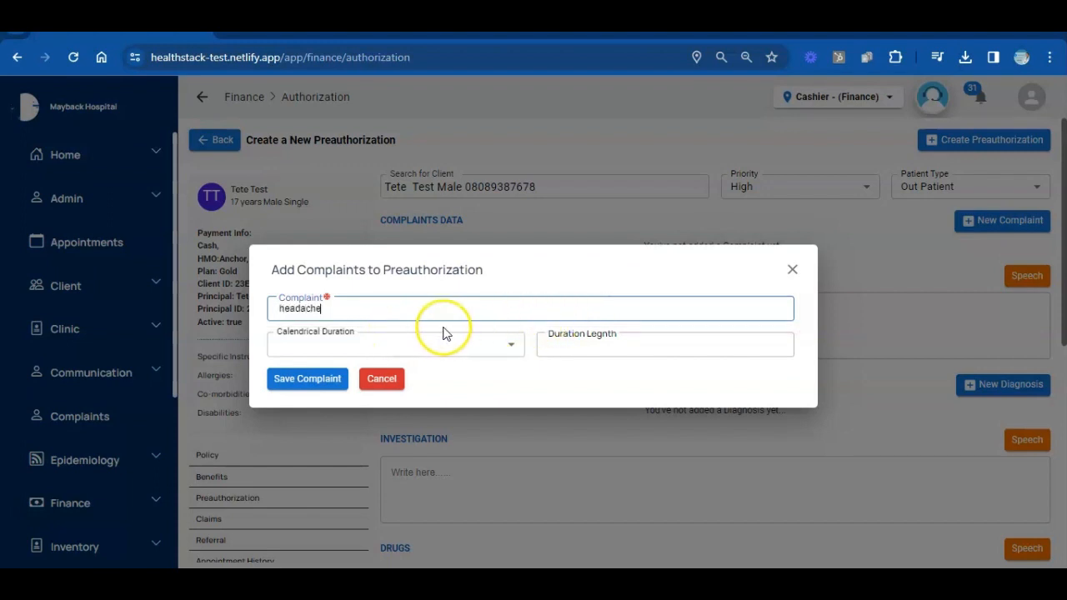
{"action": "left_click", "coordinate": [461, 350]}
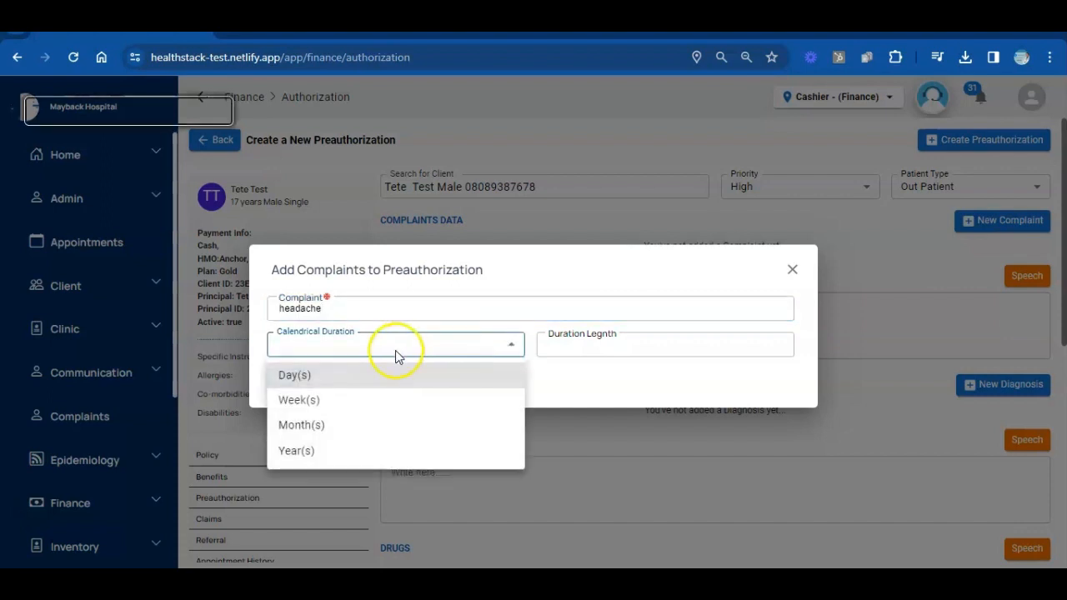
{"action": "left_click", "coordinate": [307, 402]}
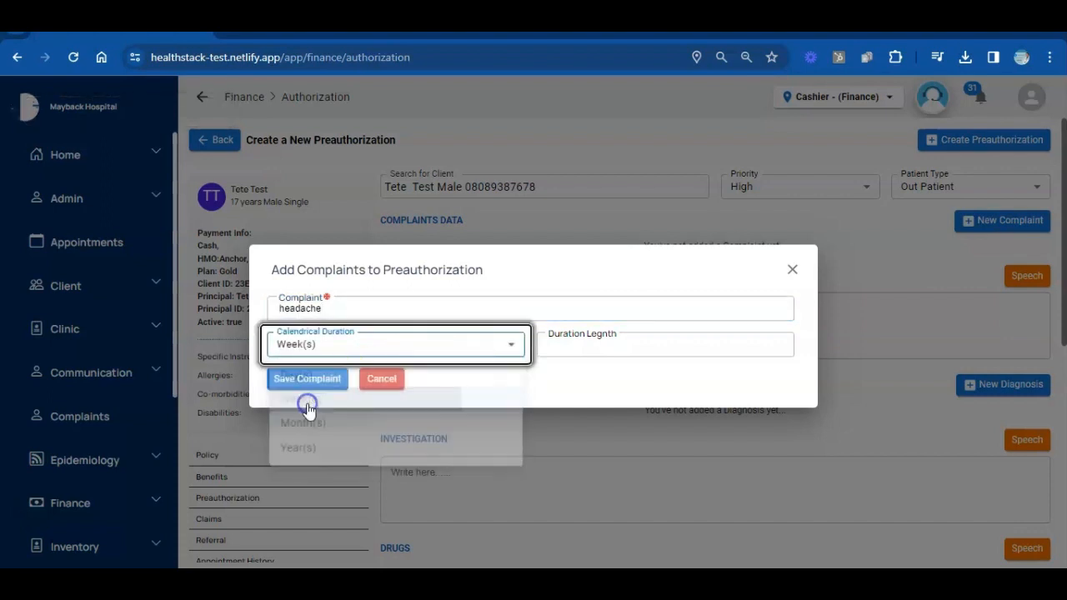
{"action": "left_click", "coordinate": [606, 349]}
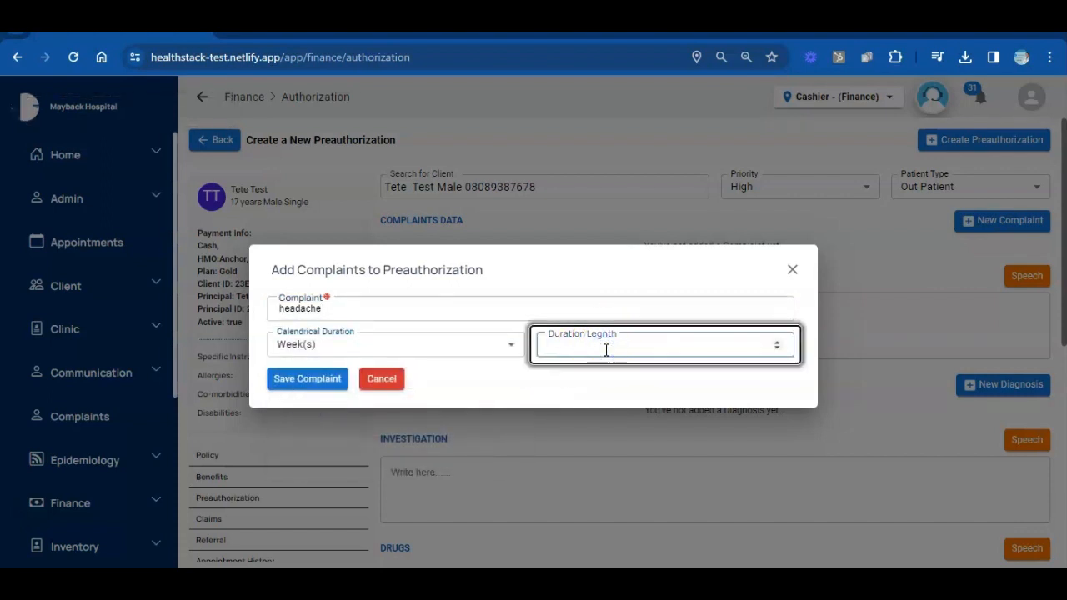
{"action": "left_click", "coordinate": [330, 346]}
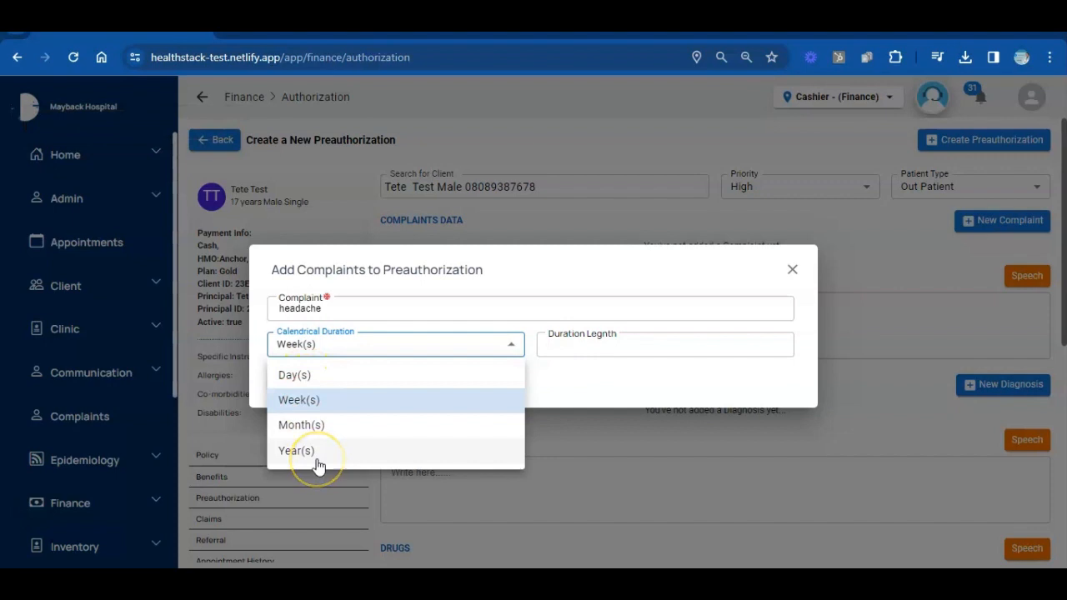
{"action": "left_click", "coordinate": [601, 347]}
{"action": "left_click", "coordinate": [601, 348]}
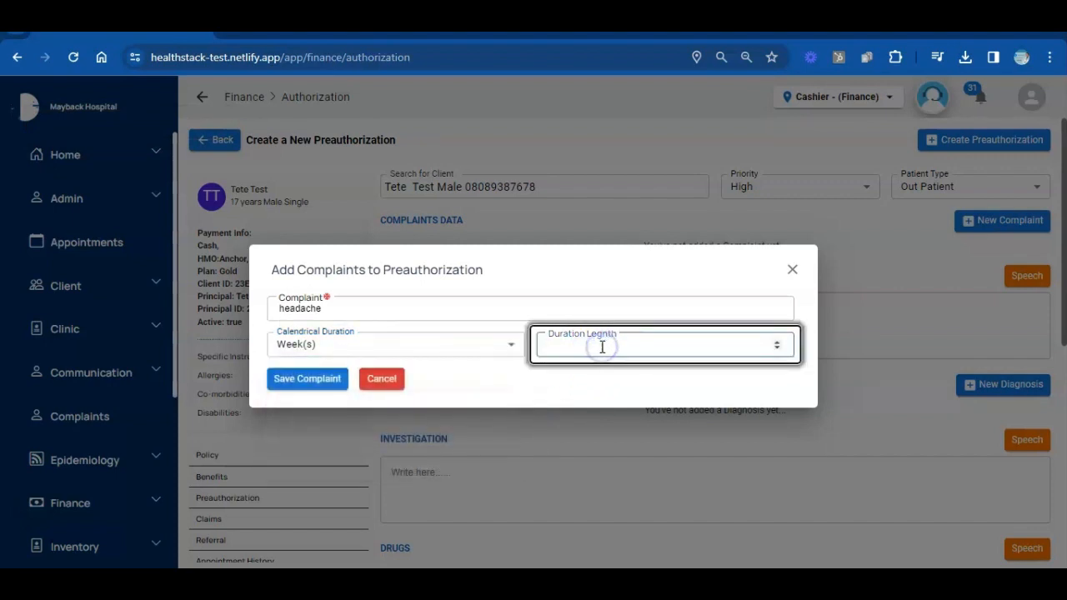
{"action": "type", "text": "3"}
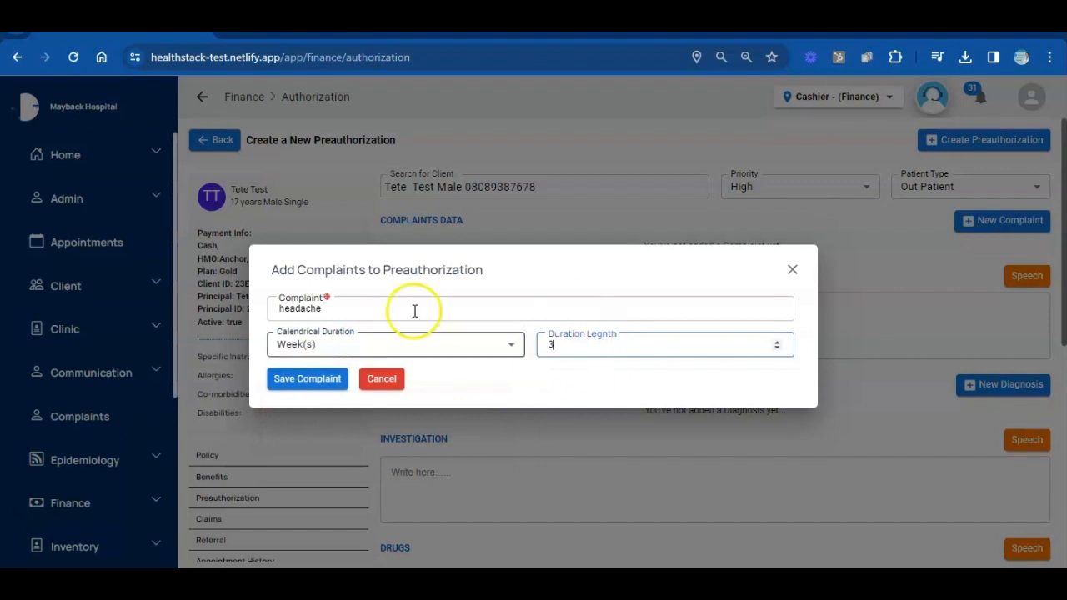
{"action": "left_click", "coordinate": [322, 383]}
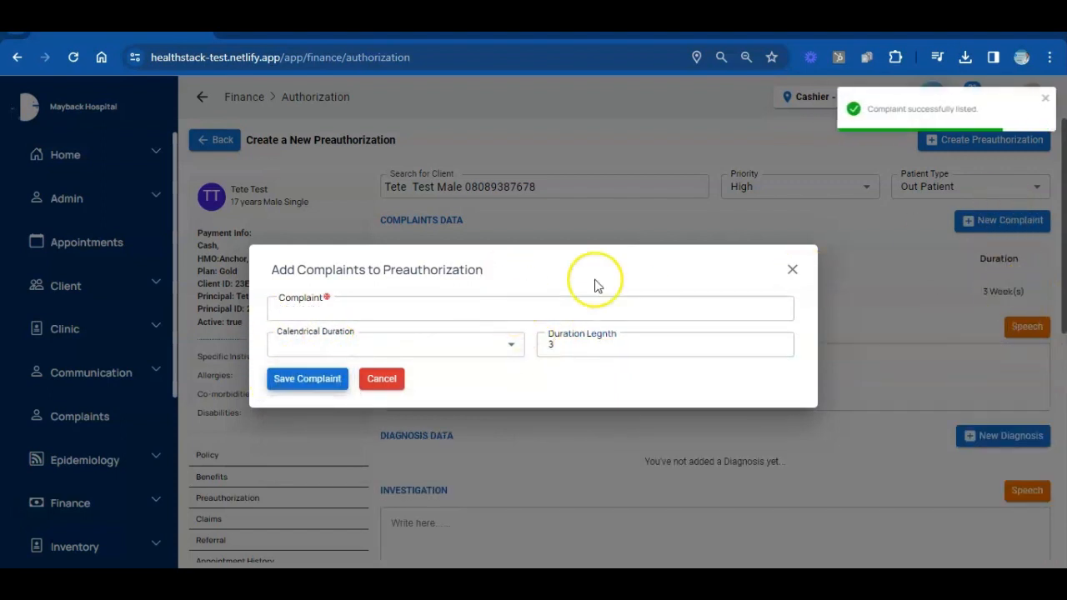
Step: Save a second complaint, "Fever", with a duration of 3 Day(s), and close the complaint form
{"action": "left_click", "coordinate": [340, 309]}
{"action": "type", "text": "Fever"}
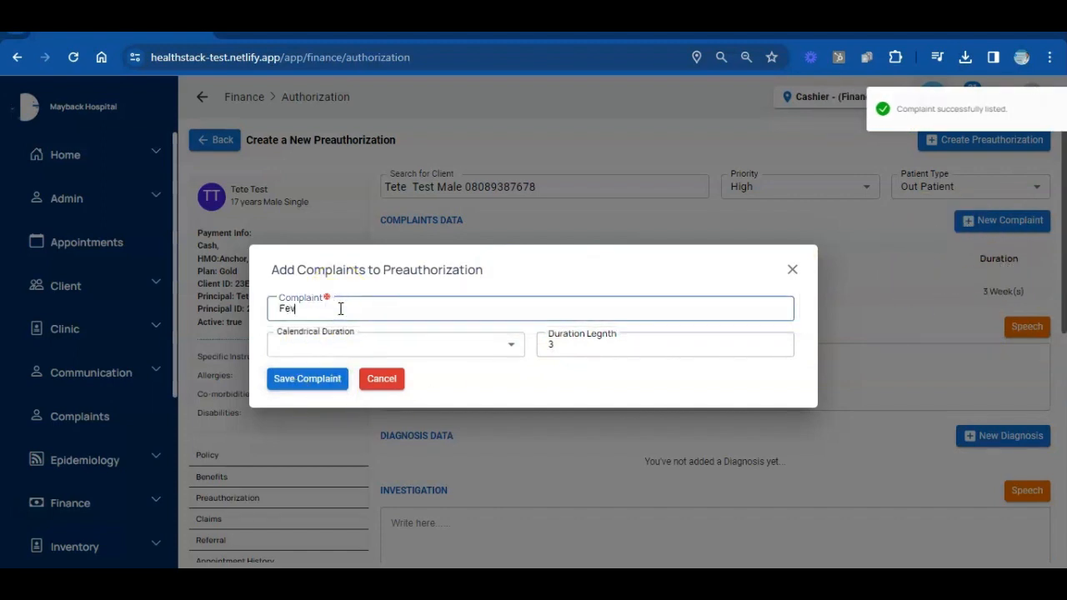
{"action": "left_click", "coordinate": [338, 346]}
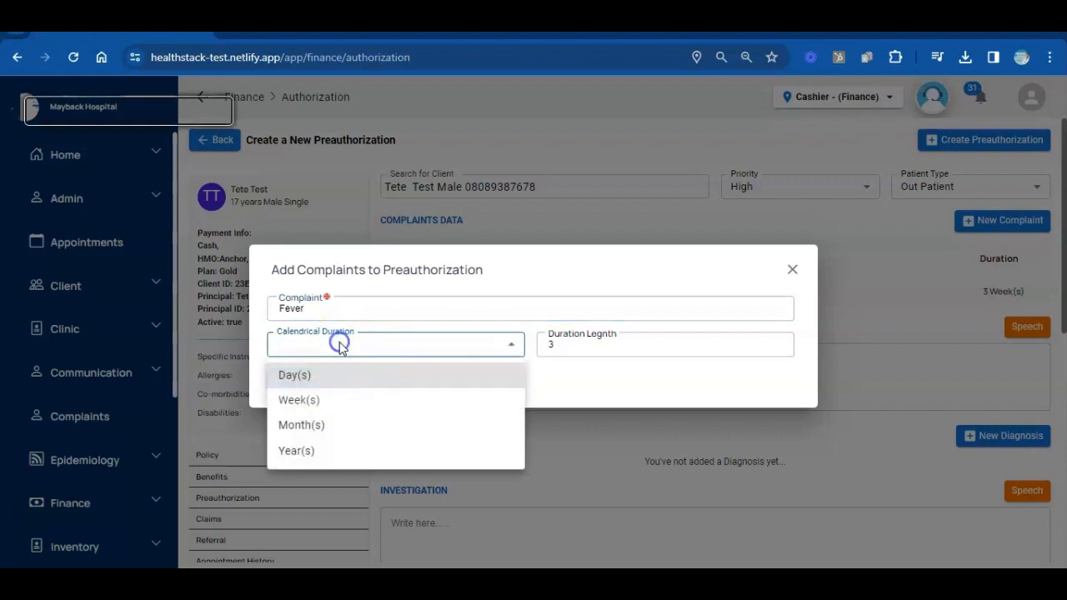
{"action": "left_click", "coordinate": [337, 381]}
{"action": "left_click", "coordinate": [691, 353]}
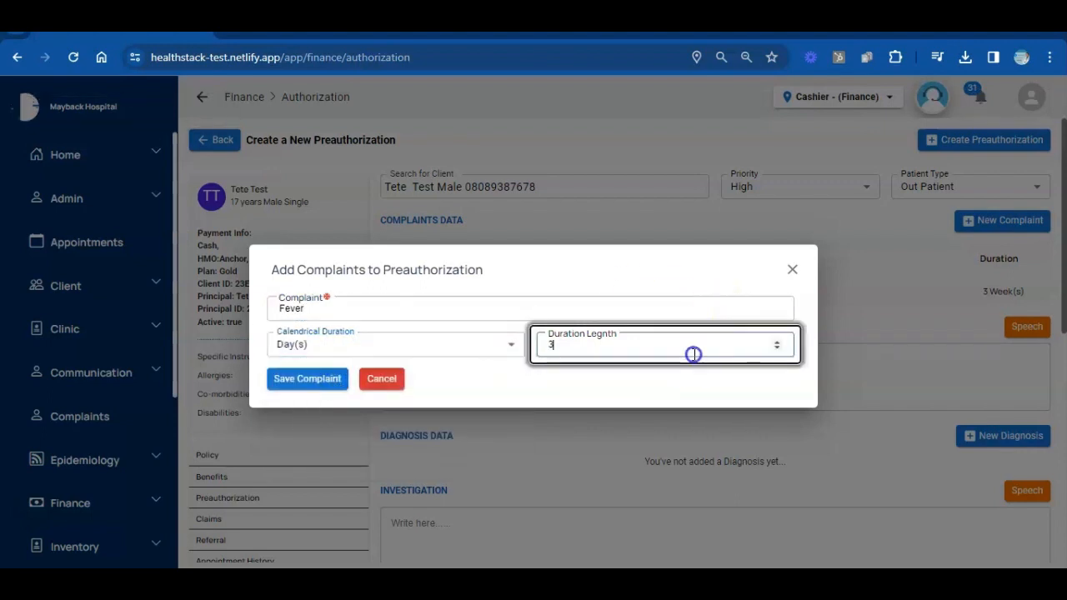
{"action": "left_click", "coordinate": [310, 377]}
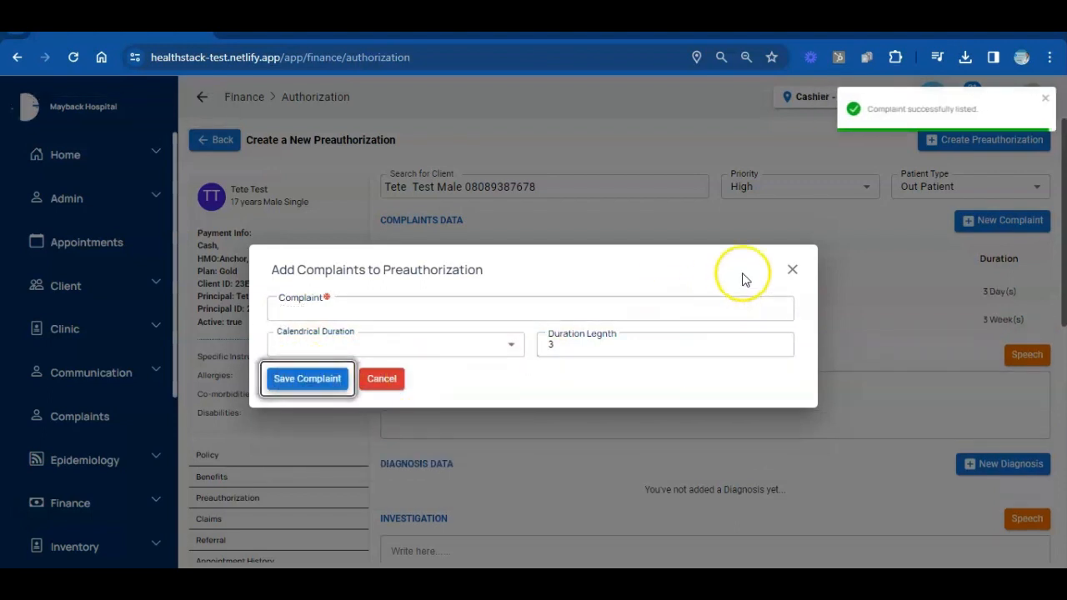
{"action": "left_click", "coordinate": [792, 270]}
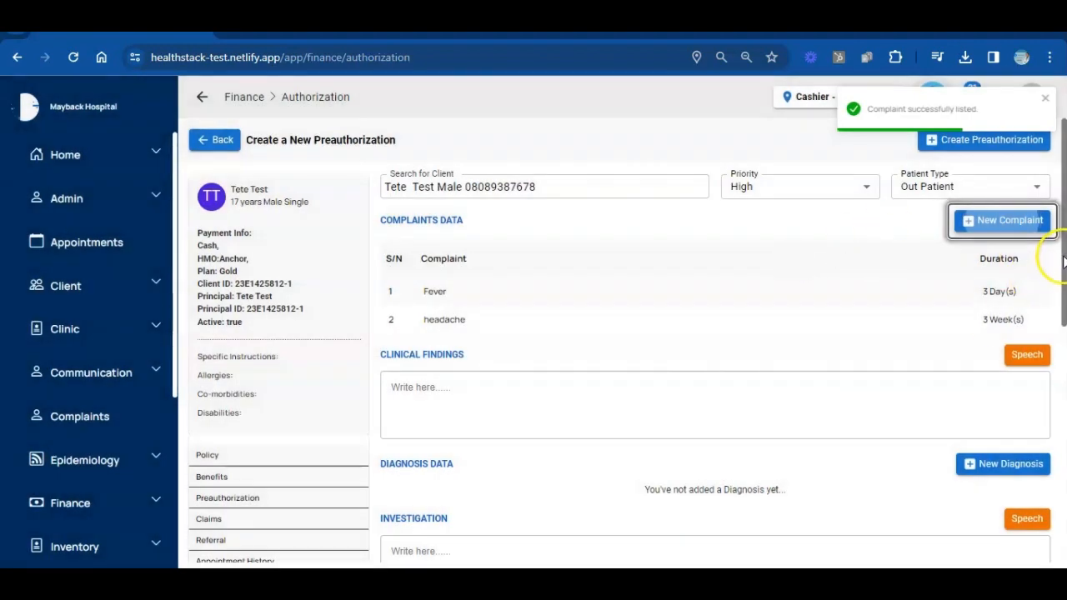
Step: Enter "This is a demo" as the clinical findings of the preauthorization
{"action": "left_click_drag", "start_coordinate": [1060, 258], "coordinate": [1061, 307]}
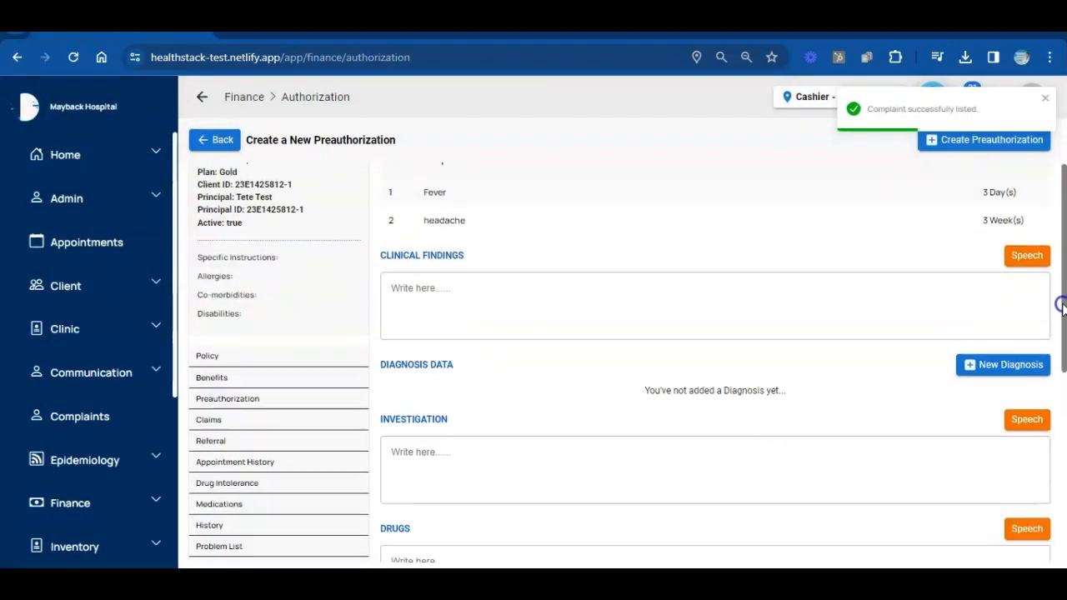
{"action": "left_click", "coordinate": [409, 304]}
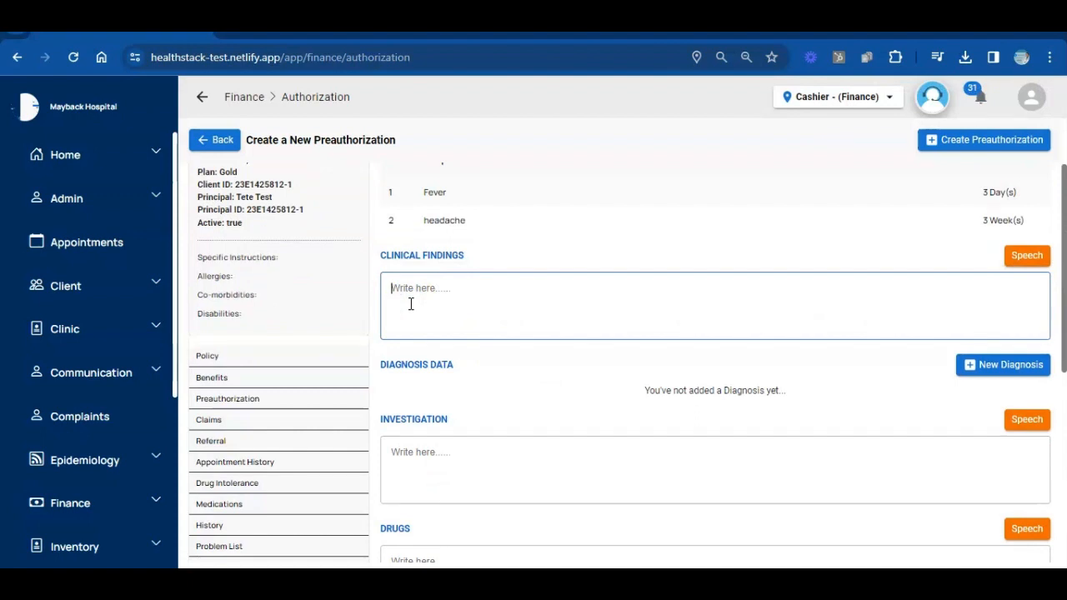
{"action": "type", "text": "t"}
{"action": "type", "text": "This is a demo"}
Step: Start a new diagnosis for the preauthorization with type Working Diagnosis and the diagnosis "Malaria"
{"action": "scroll", "coordinate": [1063, 342], "scroll_direction": "down", "scroll_amount": 1}
{"action": "left_click", "coordinate": [1004, 275]}
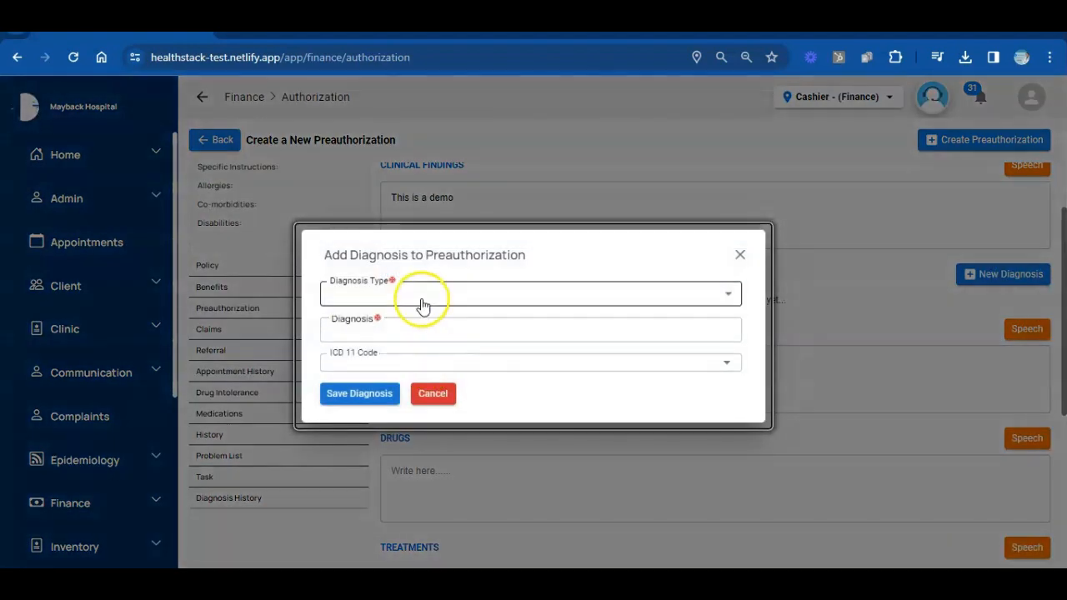
{"action": "left_click", "coordinate": [421, 299]}
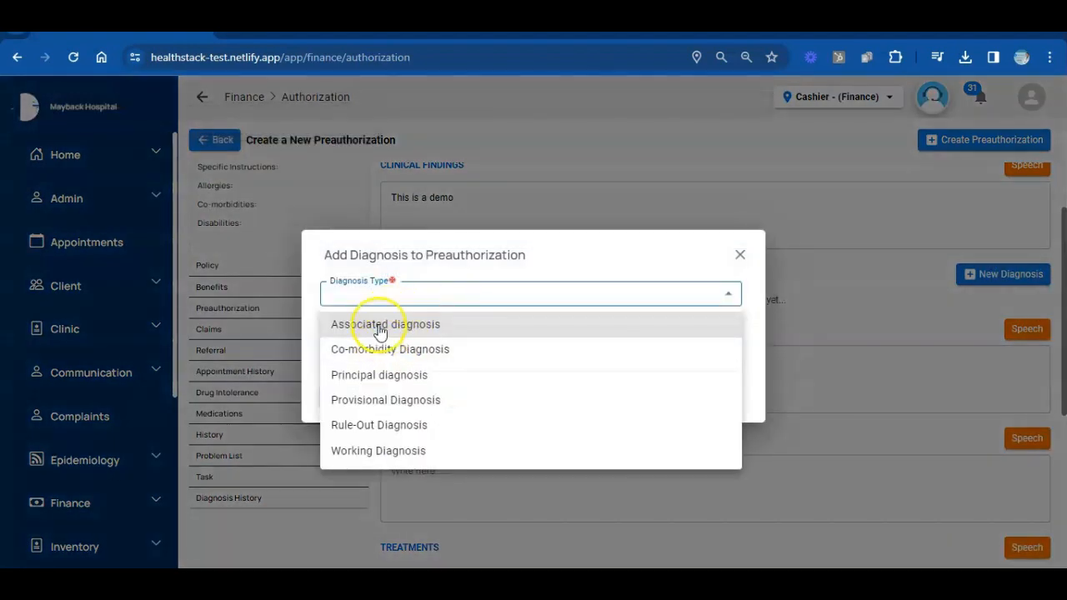
{"action": "left_click", "coordinate": [406, 448]}
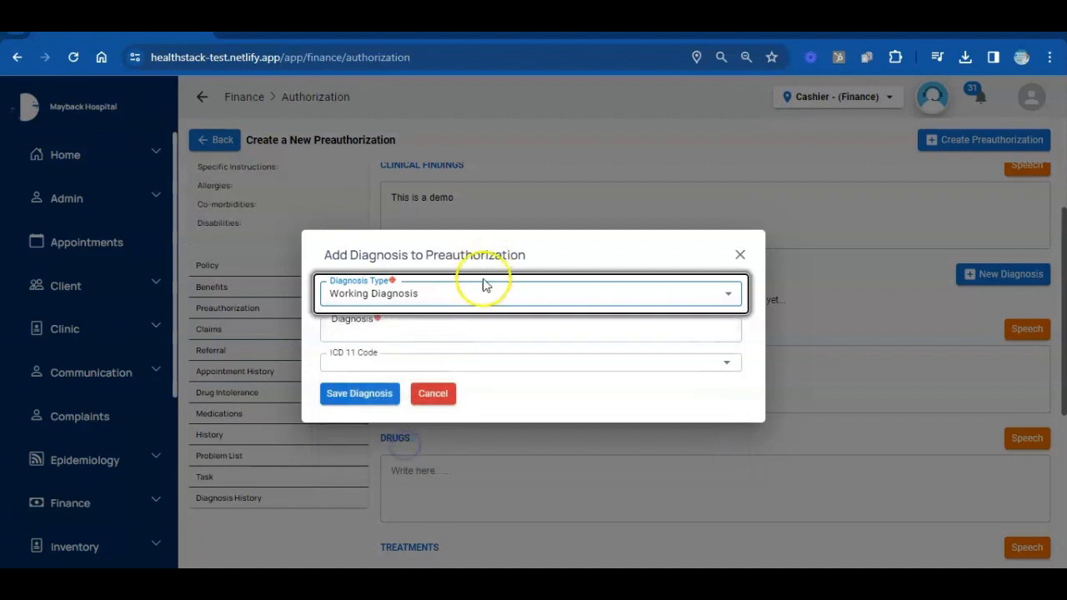
{"action": "left_click", "coordinate": [476, 328]}
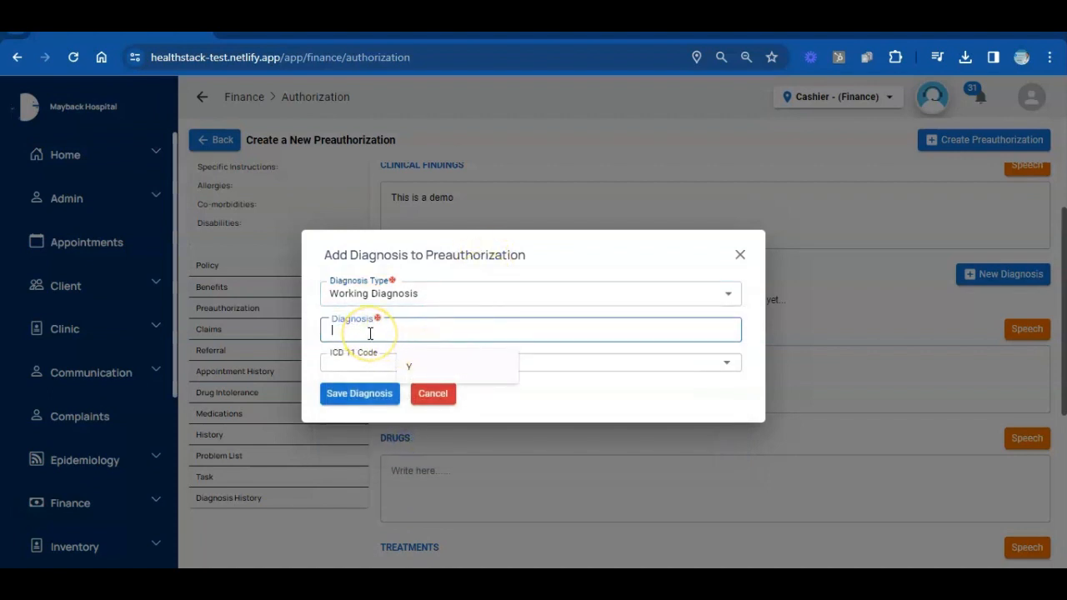
{"action": "type", "text": "Malaria"}
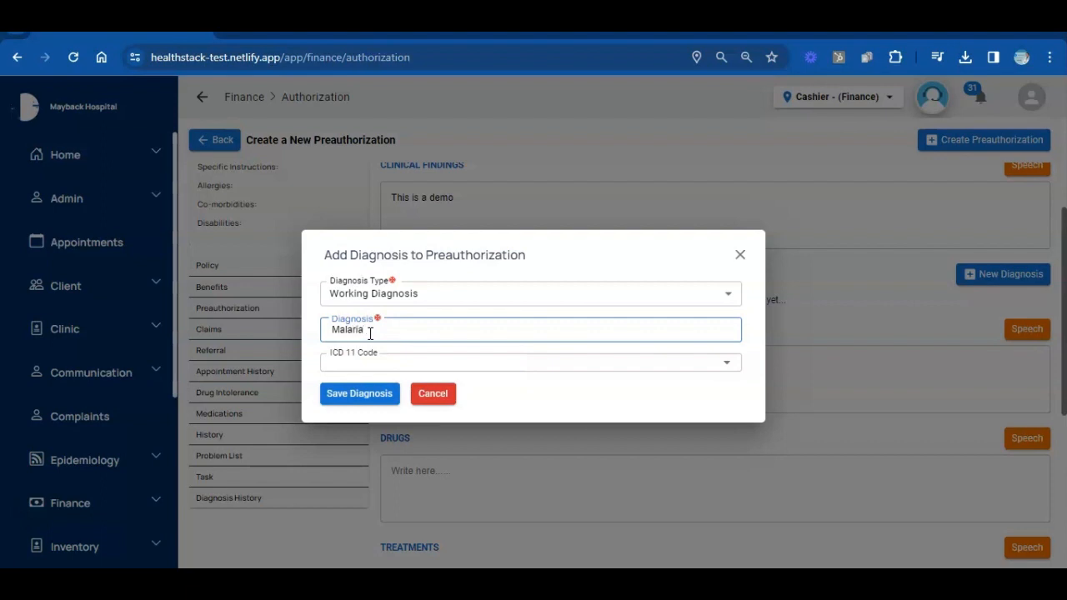
Step: Assign the ICD 11 code 1F40.Z, Malaria due to Plasmodium falciparum, unspecified, then save the diagnosis and close its form
{"action": "left_click", "coordinate": [368, 363]}
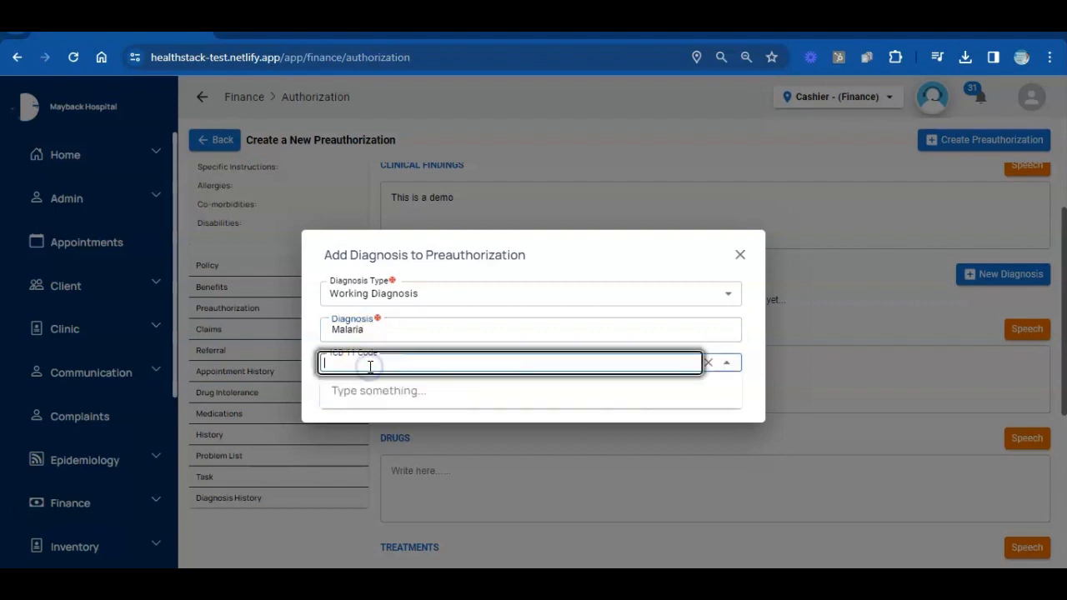
{"action": "type", "text": "malria"}
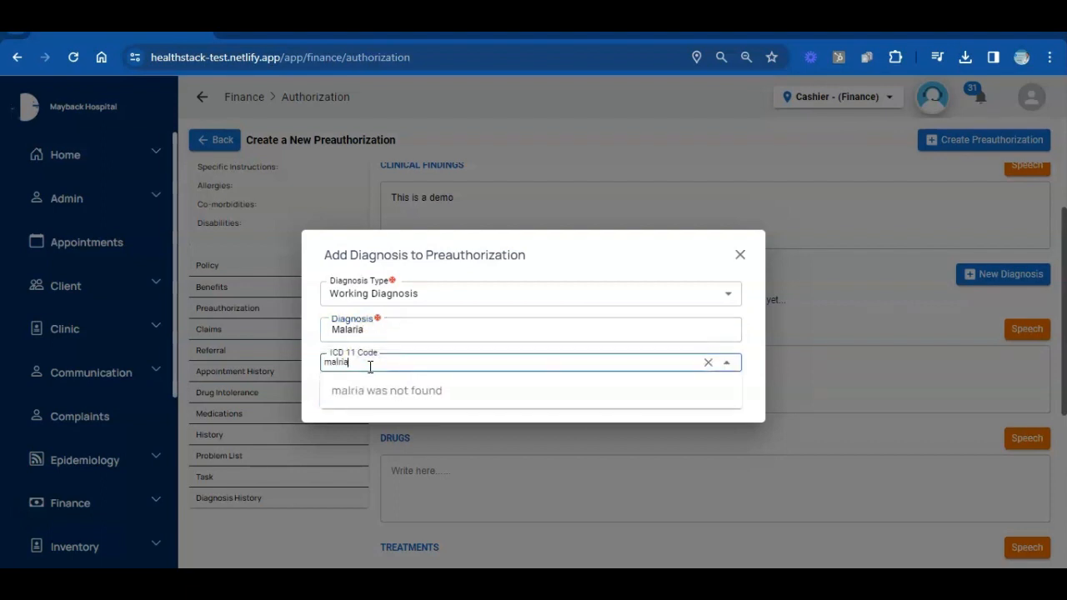
{"action": "key", "text": "BackSpace"}
{"action": "key", "text": "BackSpace"}
{"action": "key", "text": "BackSpace"}
{"action": "type", "text": "a"}
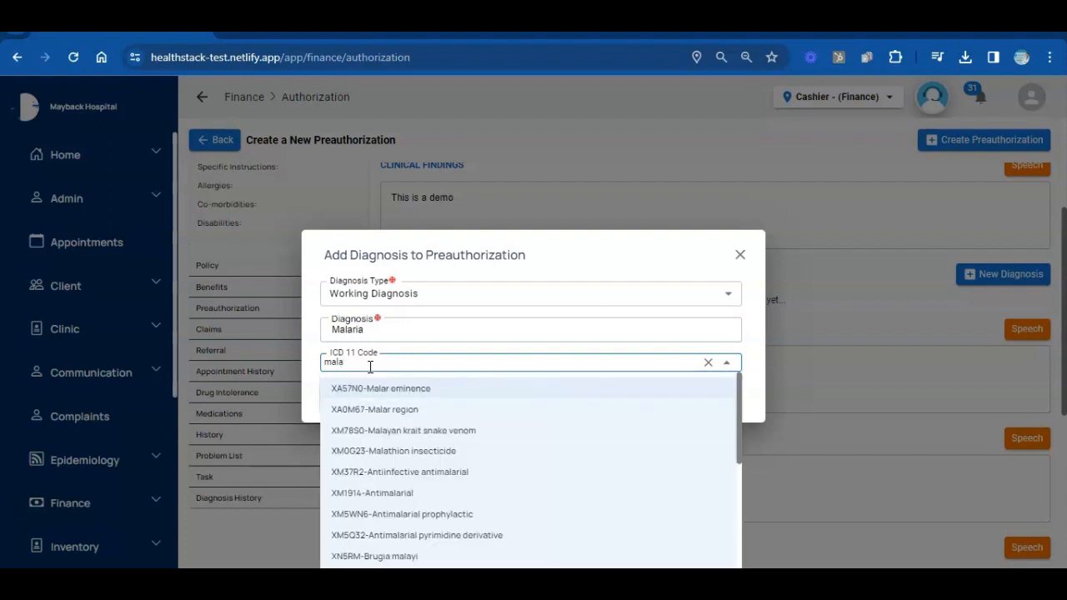
{"action": "type", "text": "ria"}
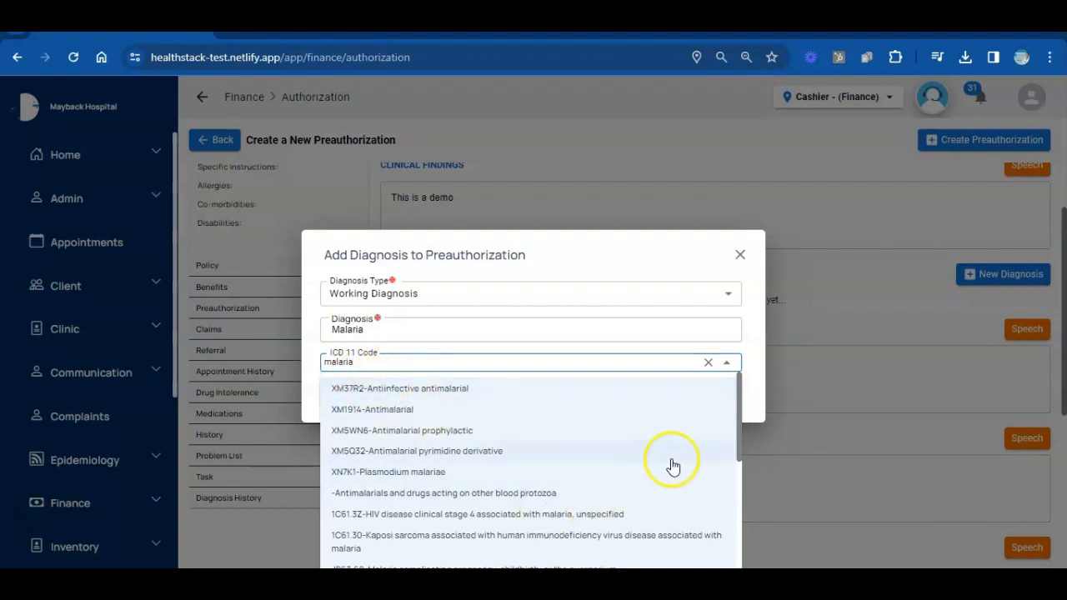
{"action": "left_click_drag", "start_coordinate": [738, 424], "coordinate": [739, 489]}
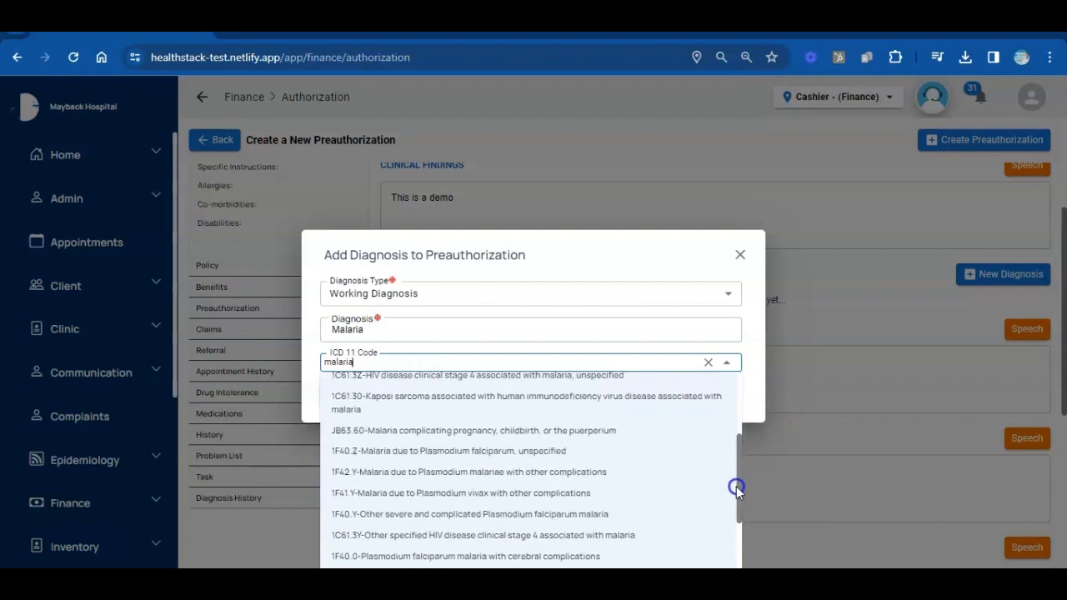
{"action": "left_click", "coordinate": [521, 455]}
{"action": "left_click", "coordinate": [366, 400]}
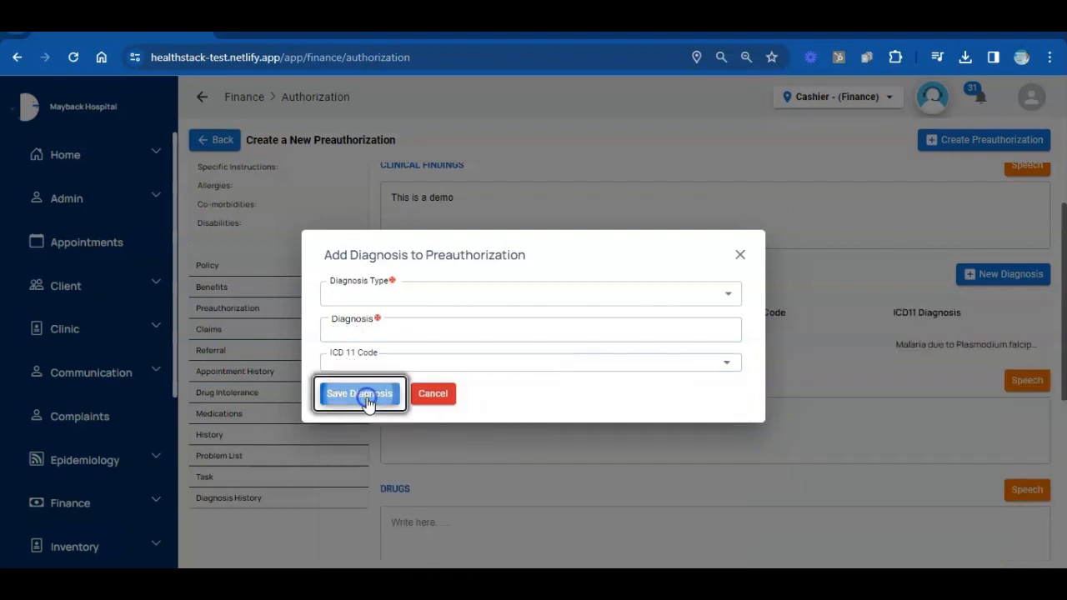
{"action": "left_click", "coordinate": [949, 373]}
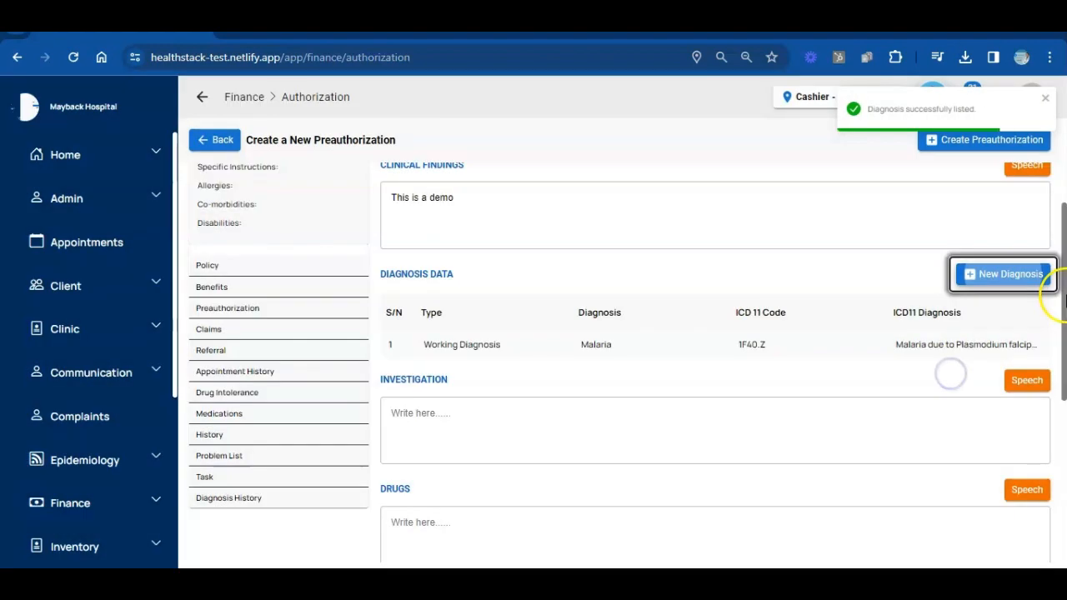
Step: Enter "This is demo" as the investigation note of the preauthorization
{"action": "left_click_drag", "start_coordinate": [1064, 300], "coordinate": [1063, 380]}
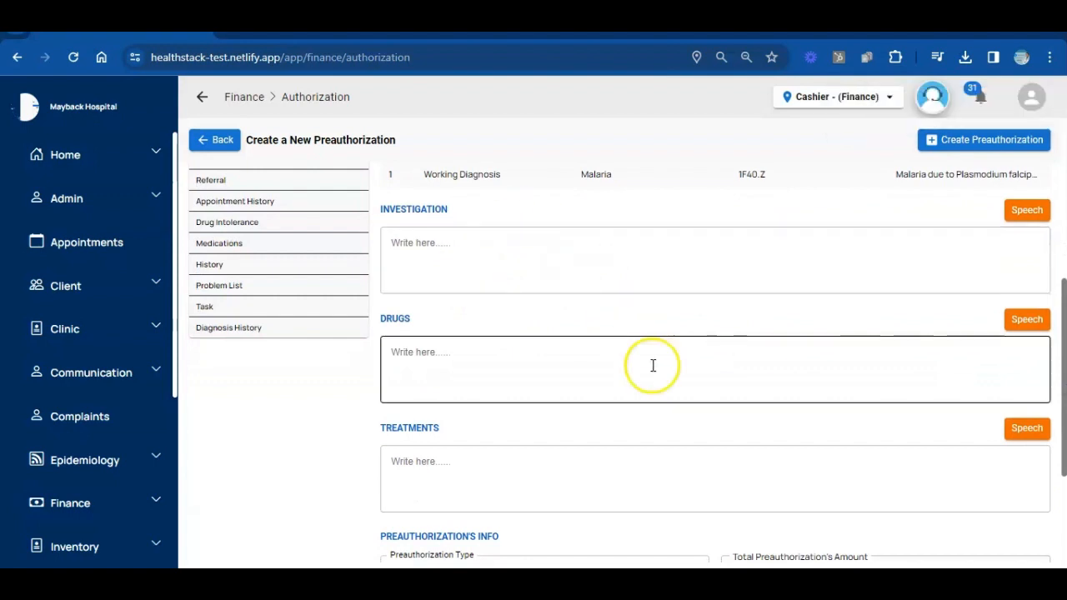
{"action": "left_click", "coordinate": [465, 262]}
{"action": "type", "text": "This "}
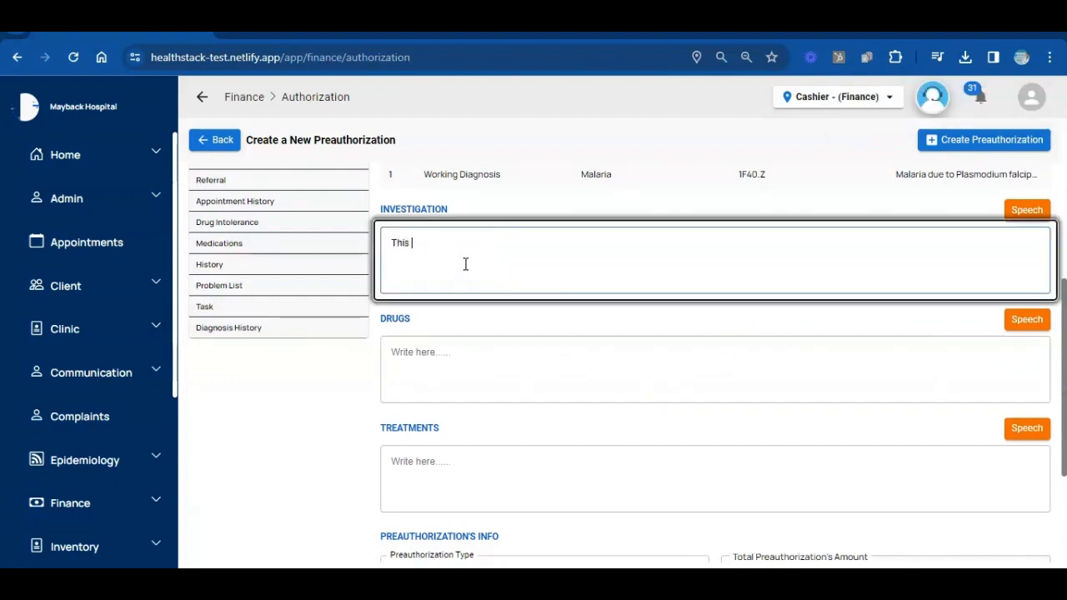
{"action": "type", "text": "is demo"}
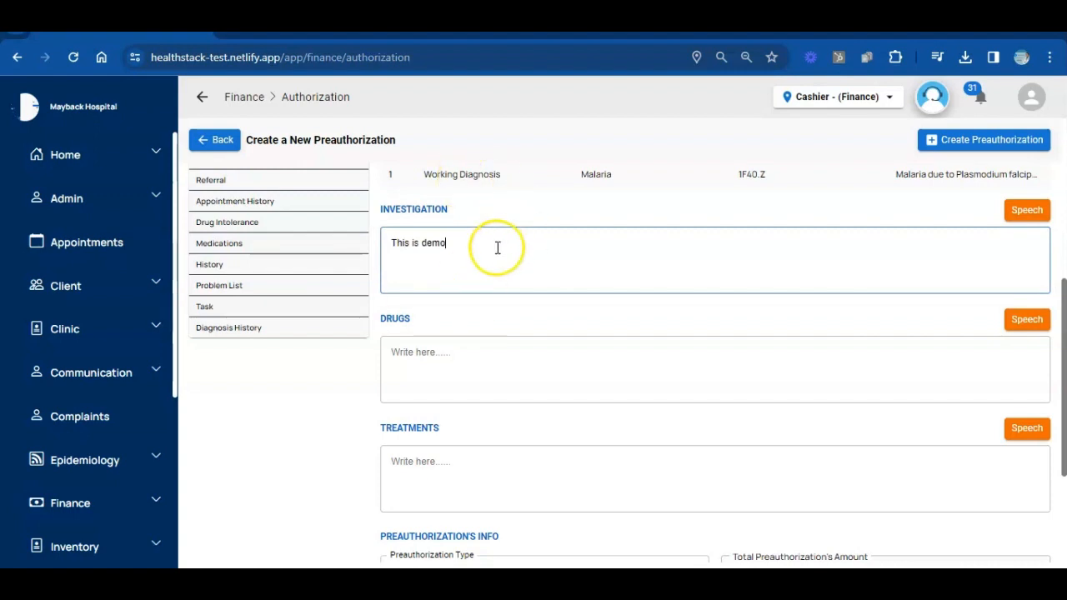
Step: Fill in the drugs note of the preauthorization with "This is a demo"
{"action": "left_click", "coordinate": [465, 355]}
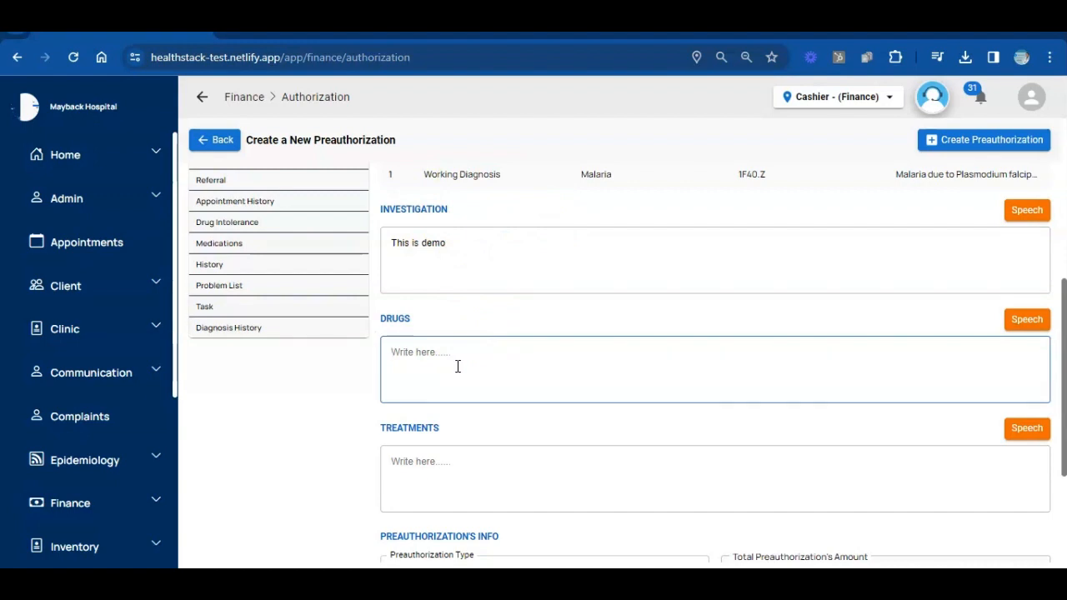
{"action": "left_click", "coordinate": [408, 239]}
{"action": "left_click", "coordinate": [434, 357]}
{"action": "type", "text": "This is a demo"}
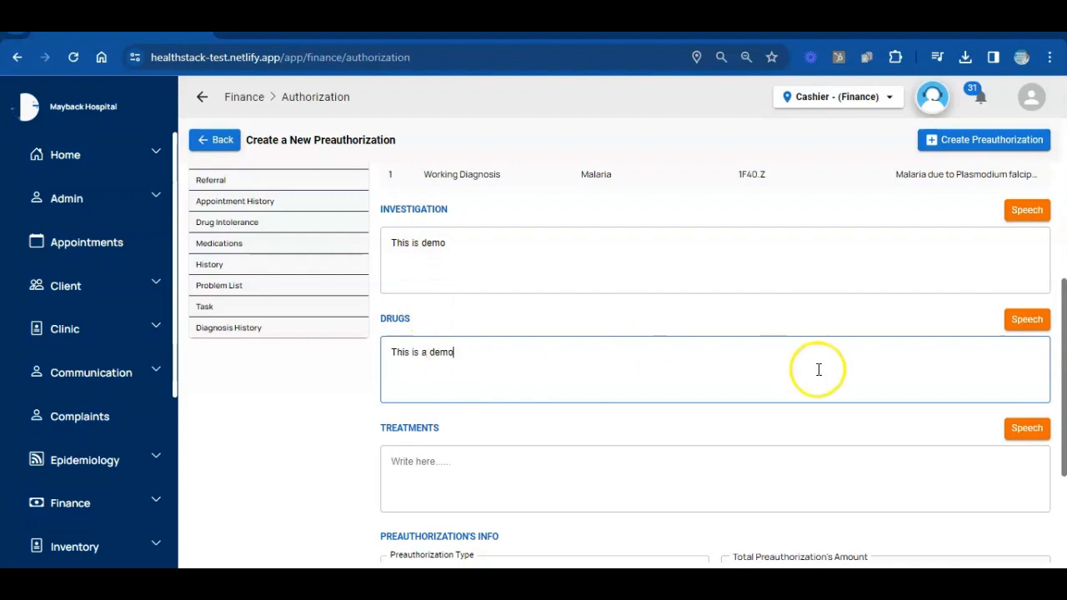
Step: Start a new service entry for M.P (Malaria Parasite) with a quantity of 2
{"action": "left_click_drag", "start_coordinate": [1064, 340], "coordinate": [1064, 427]}
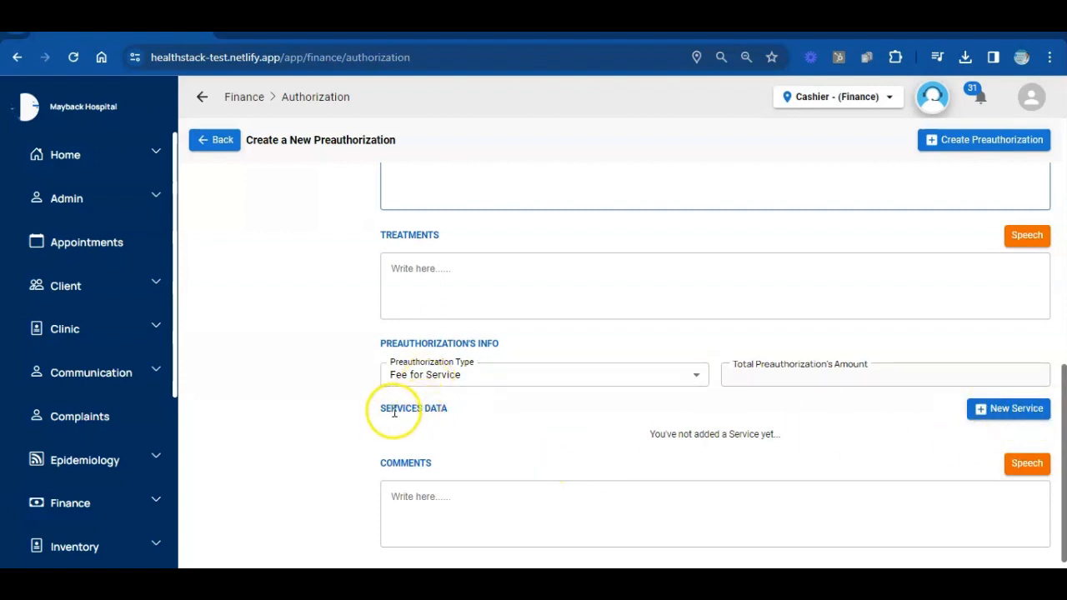
{"action": "left_click", "coordinate": [992, 417]}
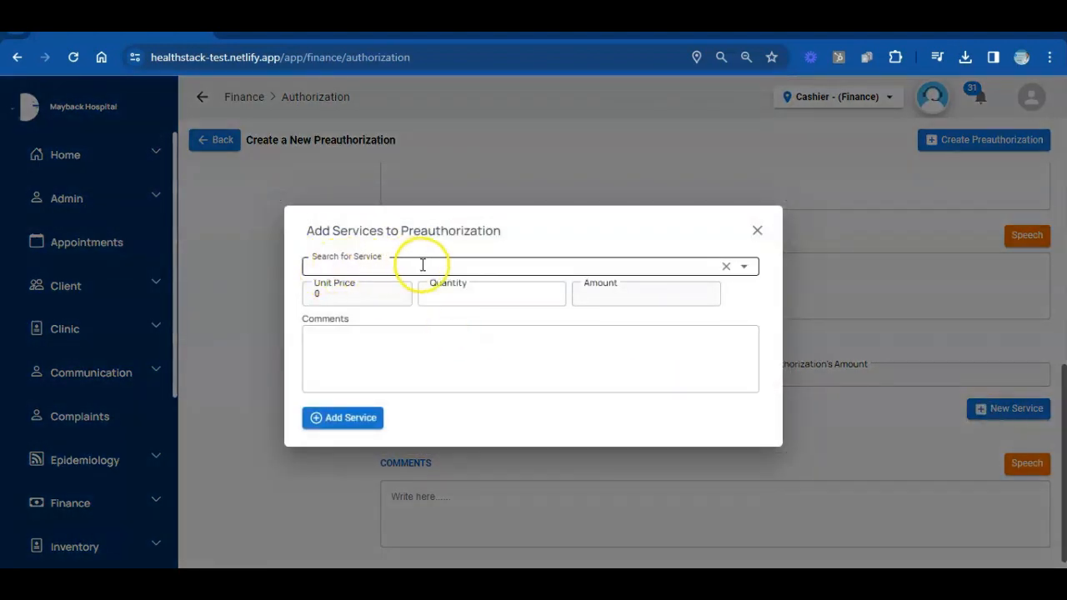
{"action": "left_click", "coordinate": [346, 266]}
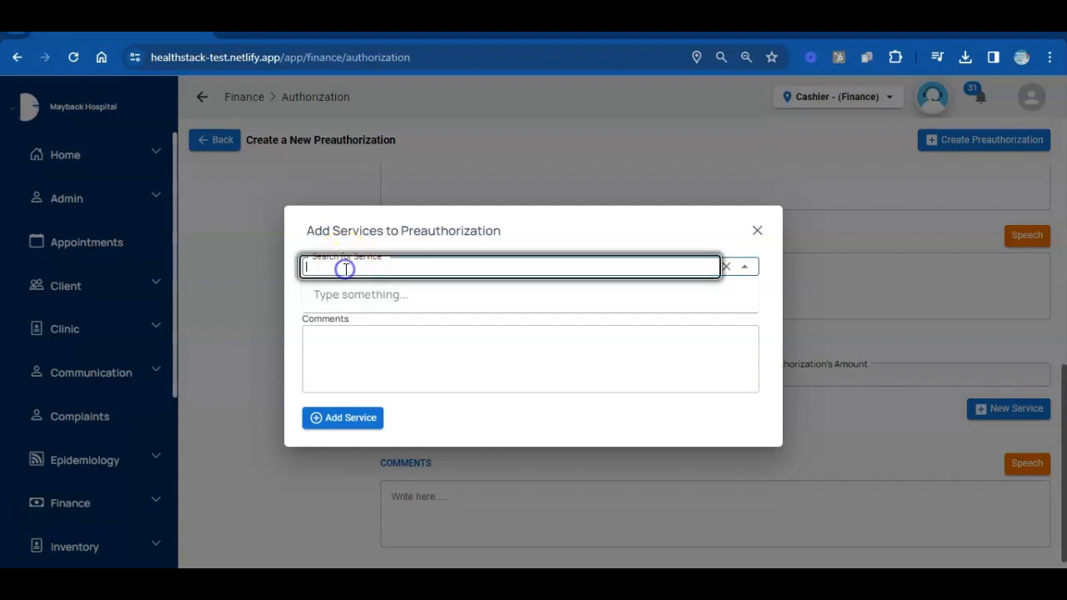
{"action": "type", "text": "Malaria"}
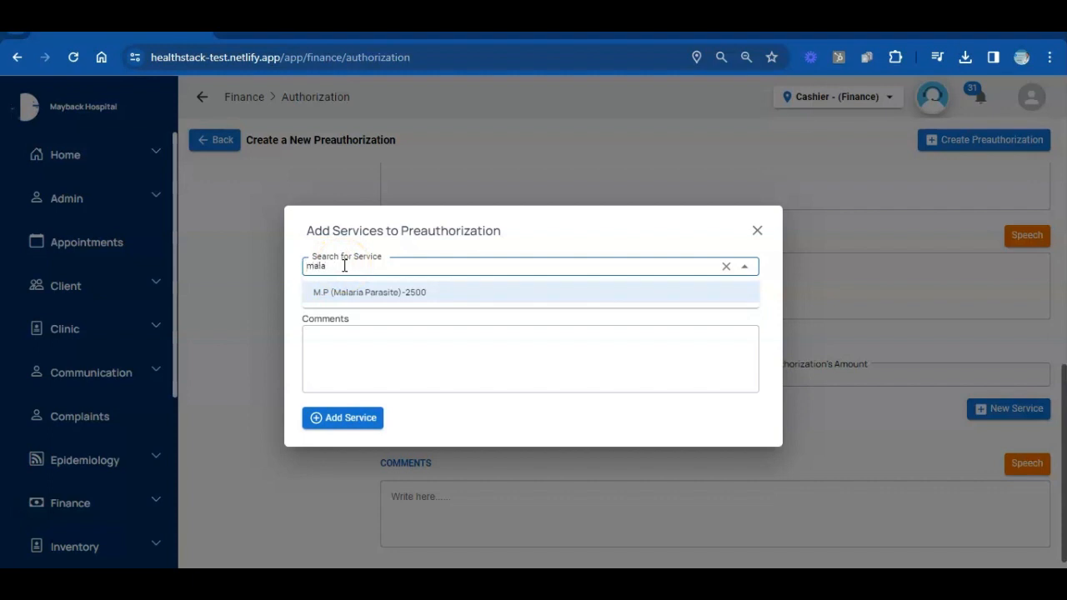
{"action": "left_click", "coordinate": [386, 295]}
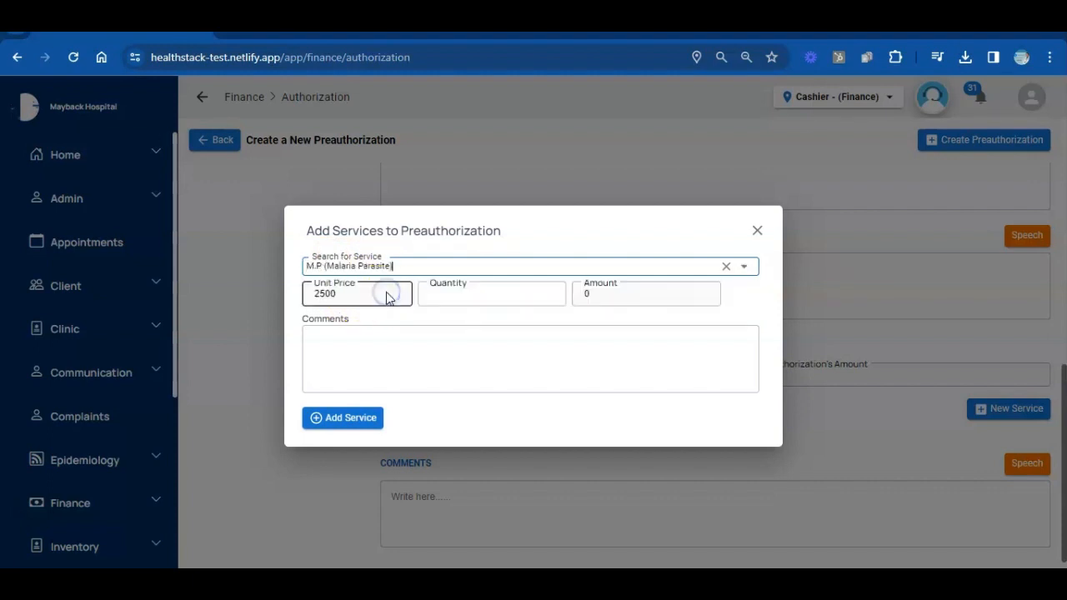
{"action": "left_click", "coordinate": [543, 298]}
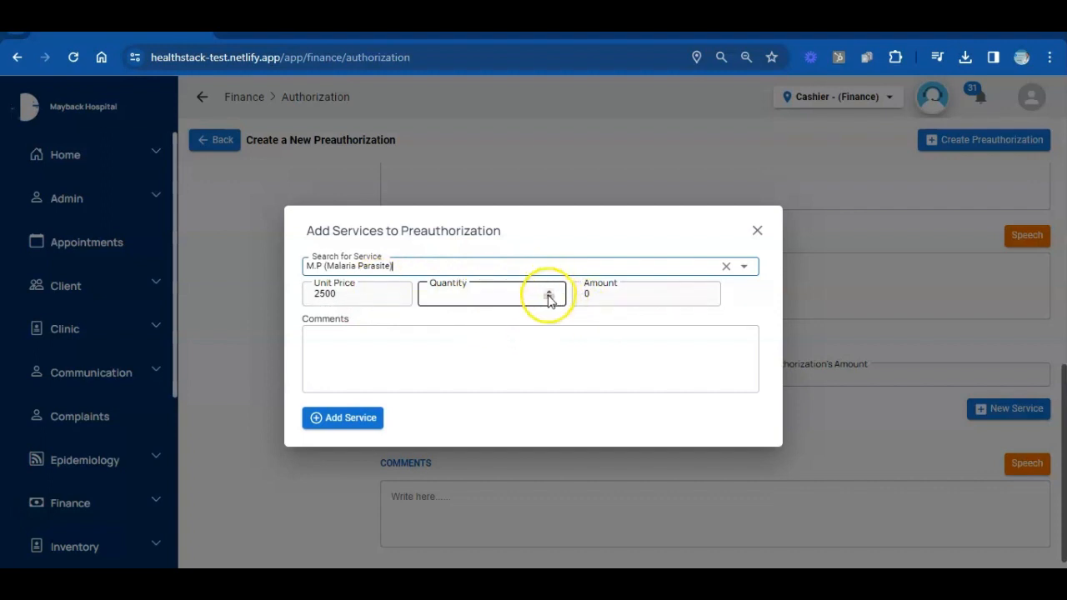
{"action": "left_click", "coordinate": [549, 291]}
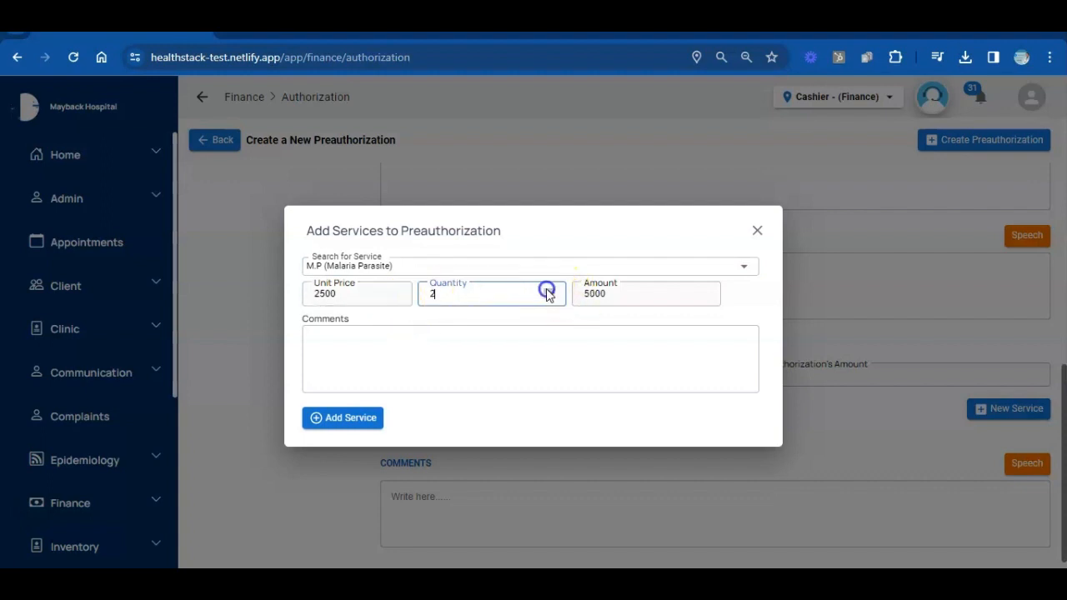
{"action": "left_click", "coordinate": [548, 290]}
{"action": "left_click", "coordinate": [533, 290]}
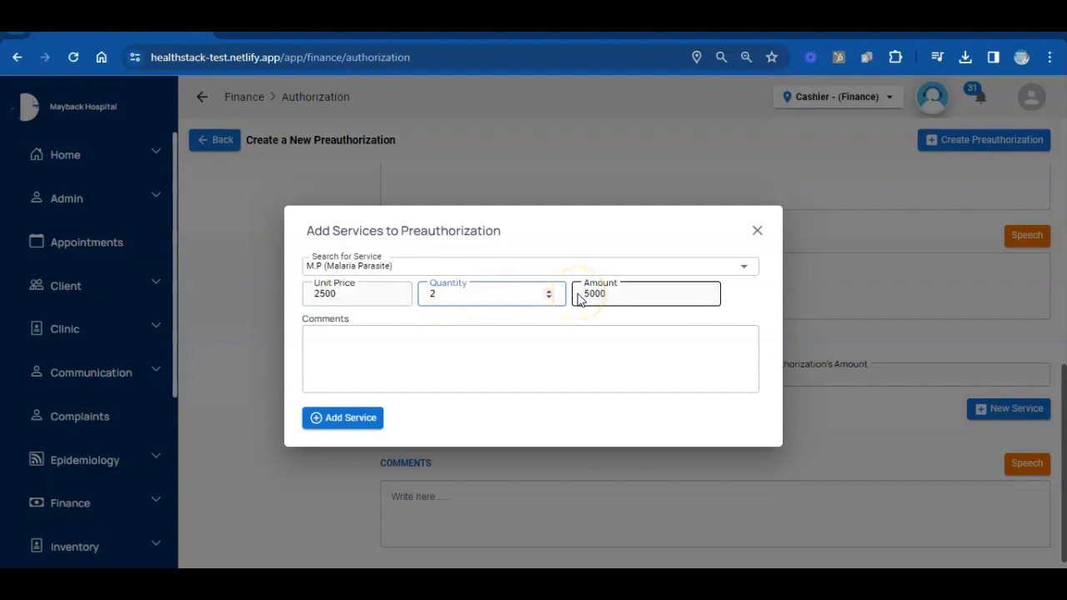
Step: Comment the malaria parasite service with "This is a demo", add it to the preauthorization and close the service form
{"action": "left_click", "coordinate": [422, 338]}
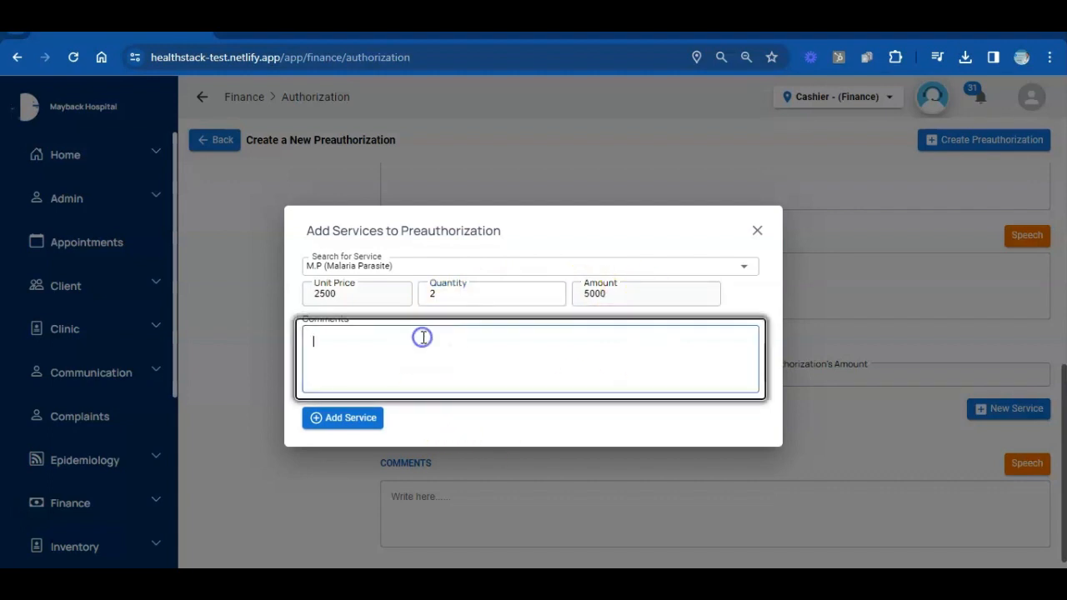
{"action": "type", "text": "This is a demo"}
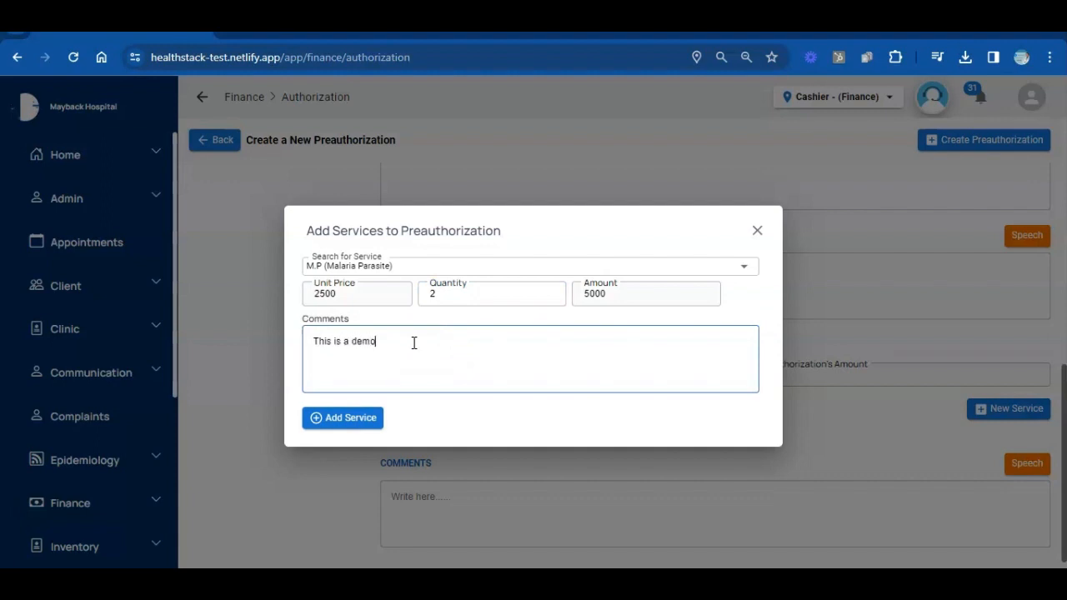
{"action": "left_click", "coordinate": [348, 418]}
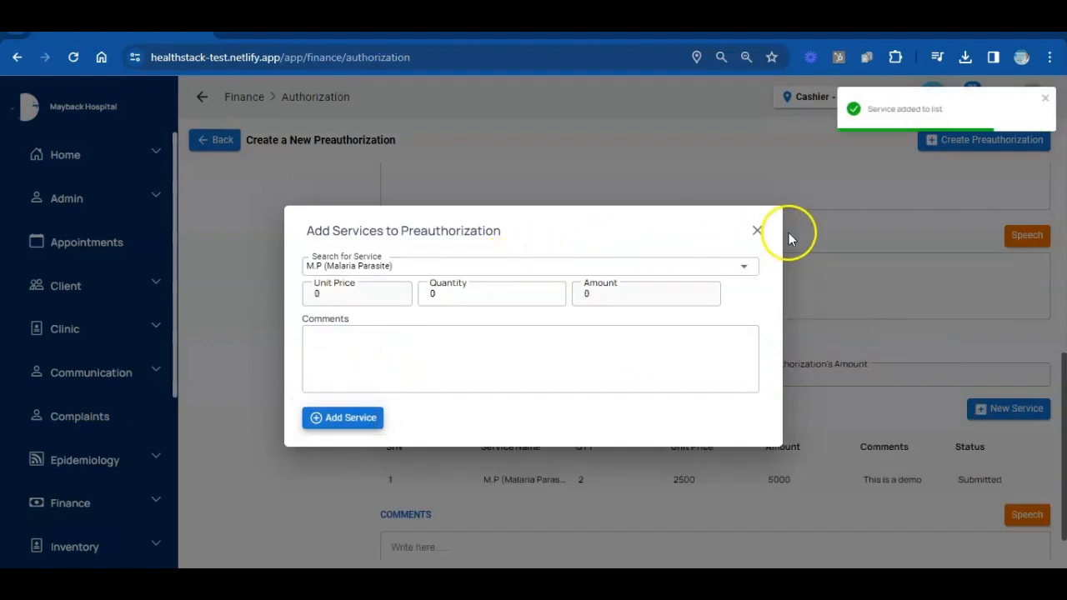
{"action": "left_click", "coordinate": [754, 233]}
Step: Add the PCV service to the preauthorization with a quantity of 1 and the comment "this is a demo", and close the service form
{"action": "left_click", "coordinate": [1016, 406]}
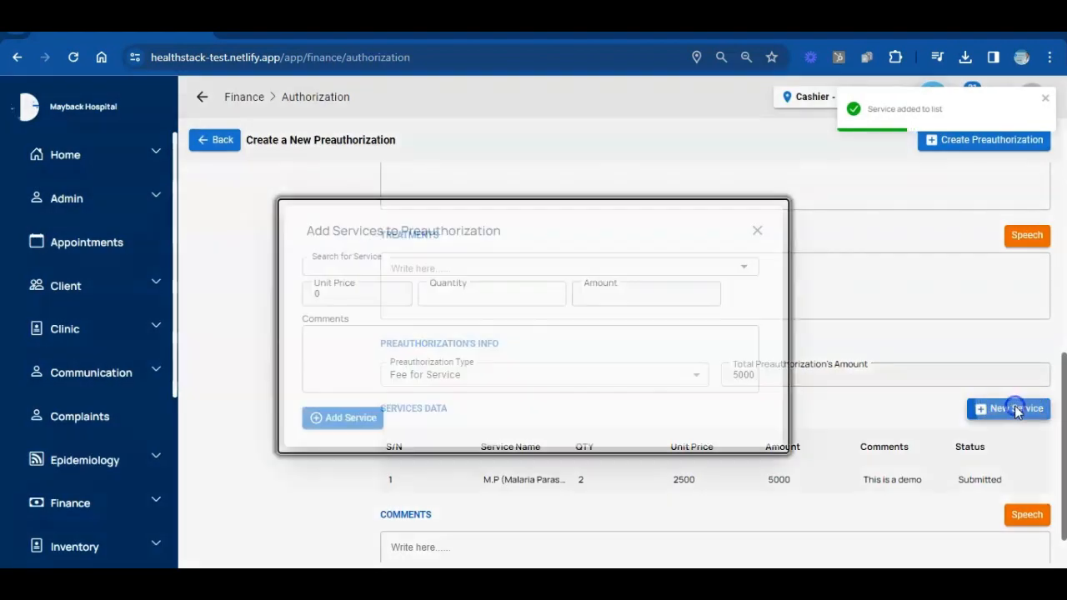
{"action": "left_click", "coordinate": [490, 263]}
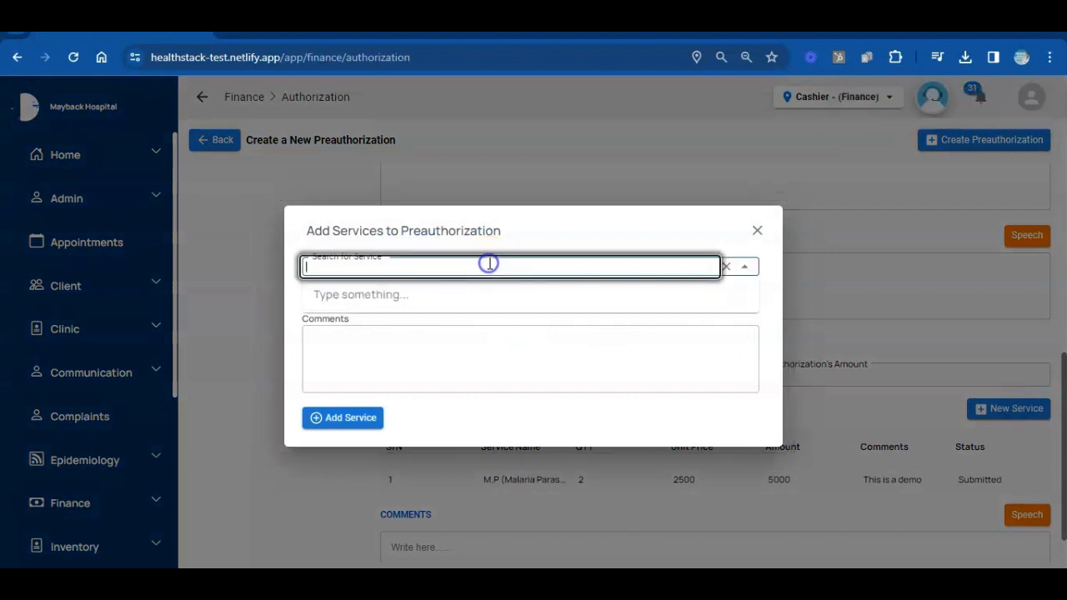
{"action": "type", "text": "PCV"}
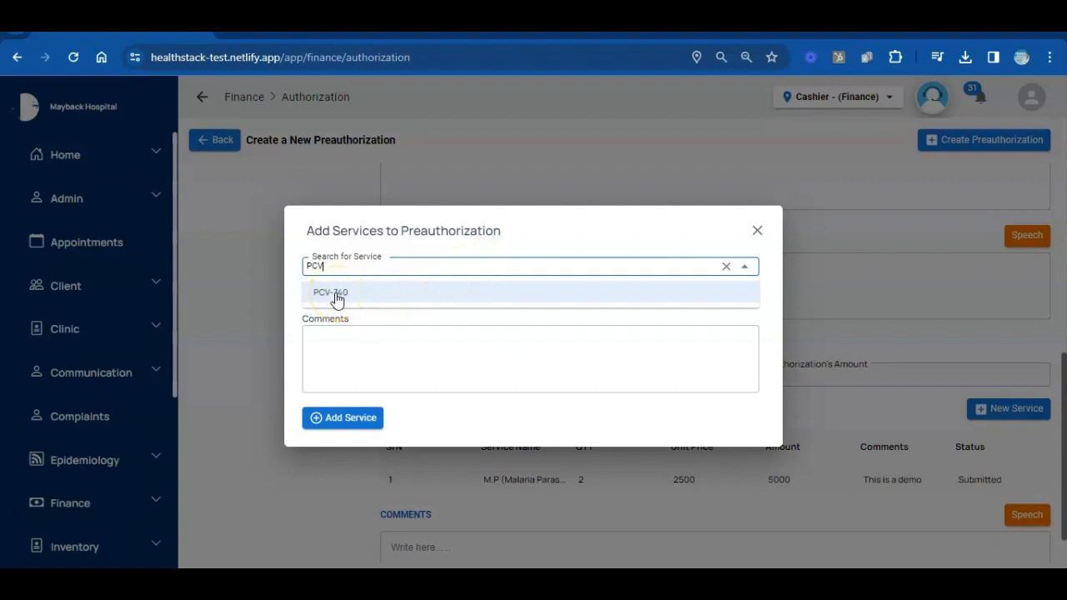
{"action": "left_click", "coordinate": [337, 296]}
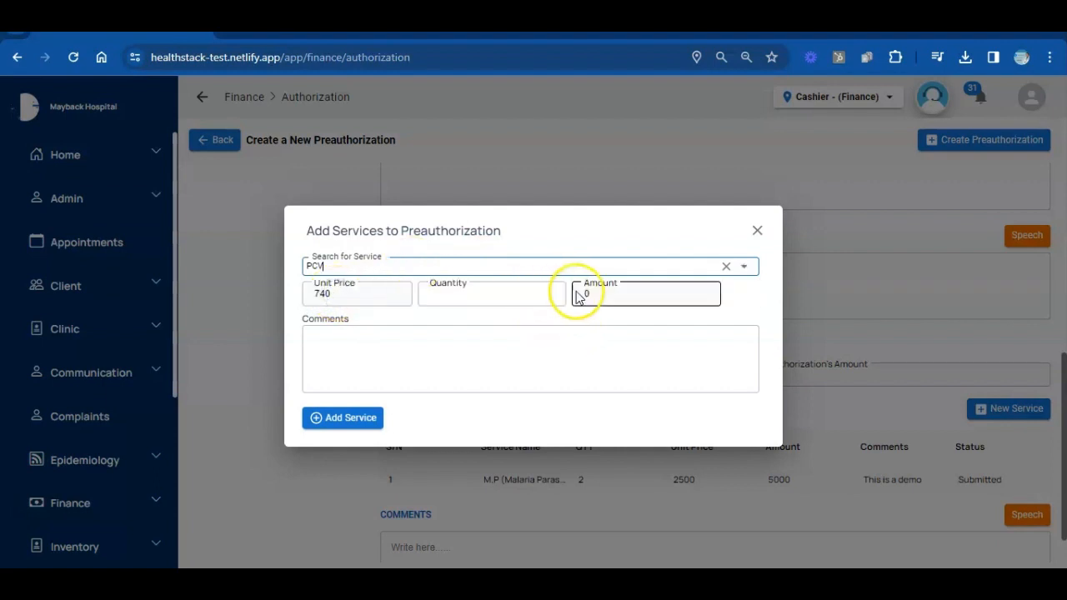
{"action": "left_click", "coordinate": [546, 289]}
{"action": "left_click", "coordinate": [481, 353]}
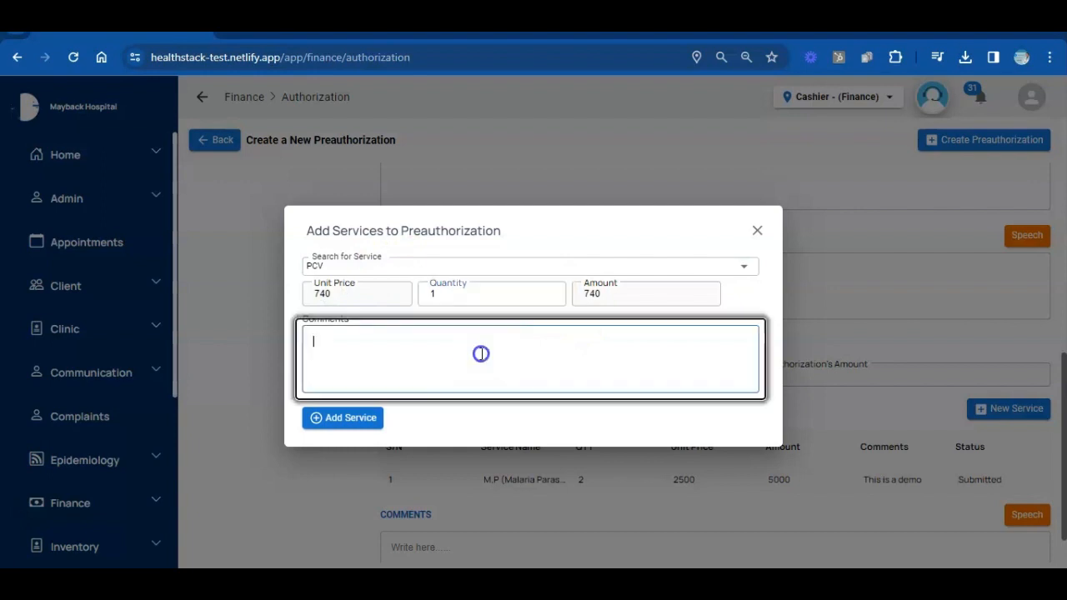
{"action": "type", "text": "this is a demo"}
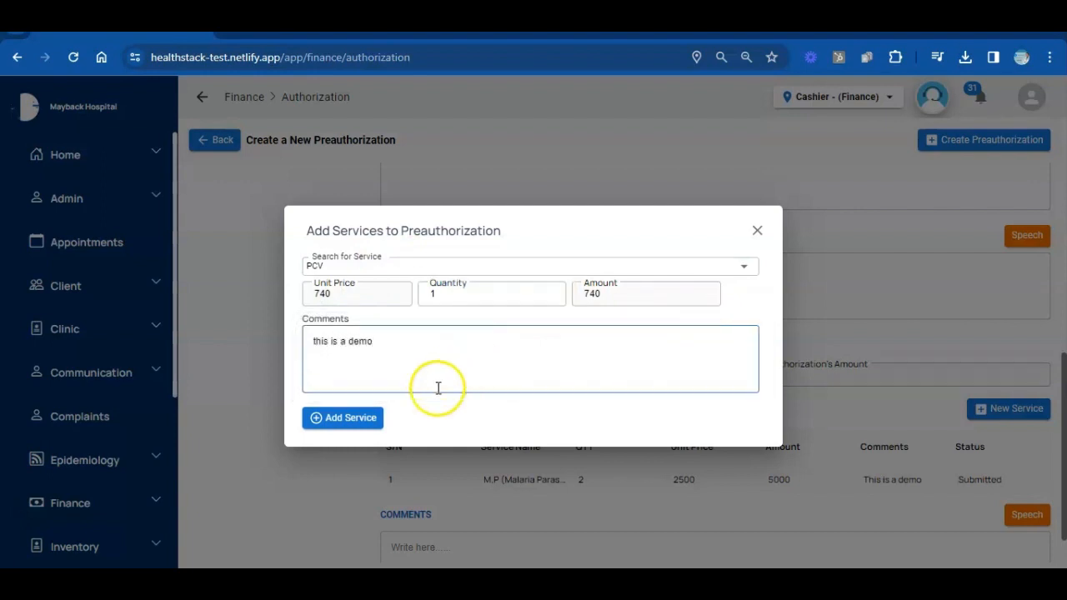
{"action": "left_click", "coordinate": [348, 421]}
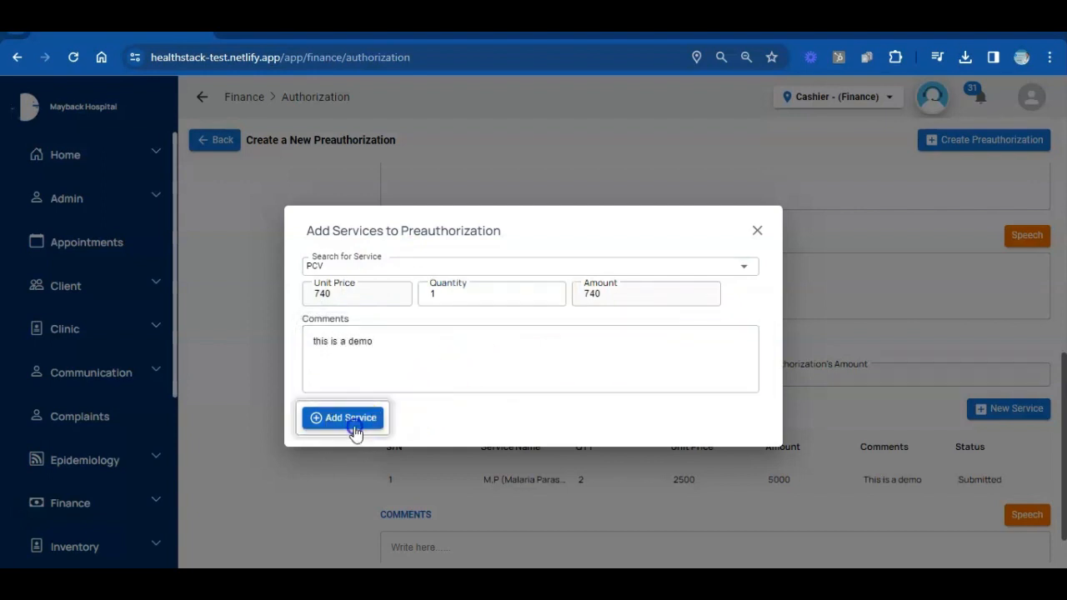
{"action": "left_click", "coordinate": [755, 232]}
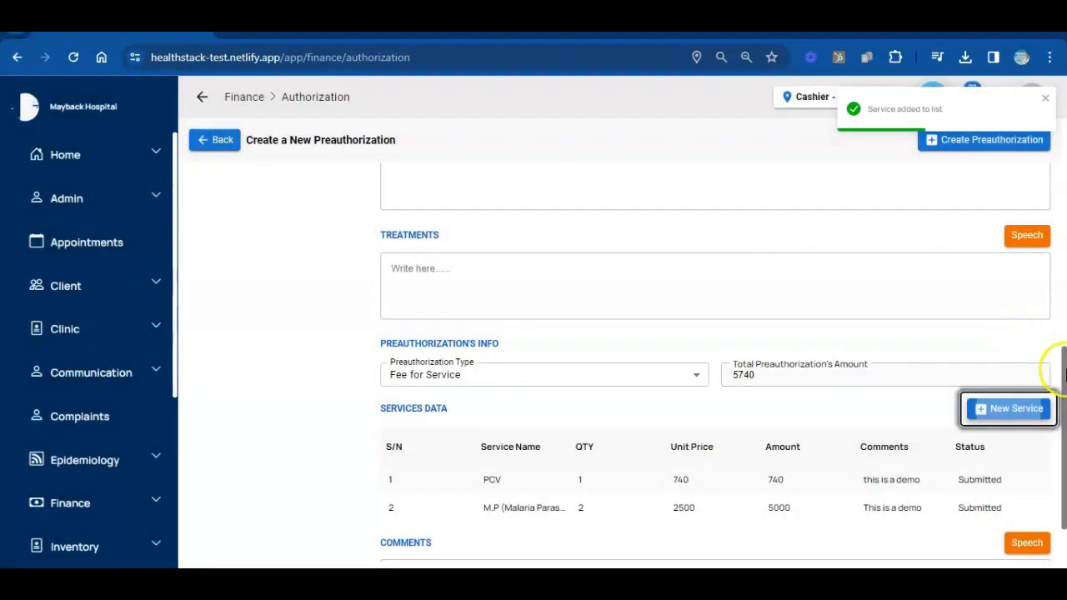
Step: Enter "This is optional" as the preauthorization's comment and create the preauthorization
{"action": "scroll", "coordinate": [1062, 371], "scroll_direction": "down", "scroll_amount": 1}
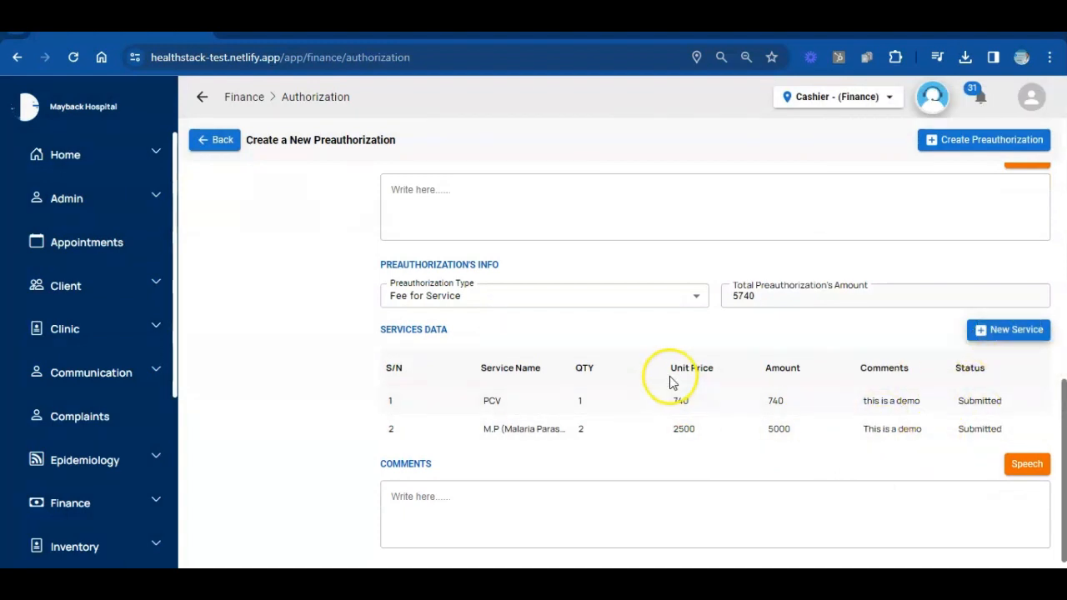
{"action": "left_click", "coordinate": [419, 505]}
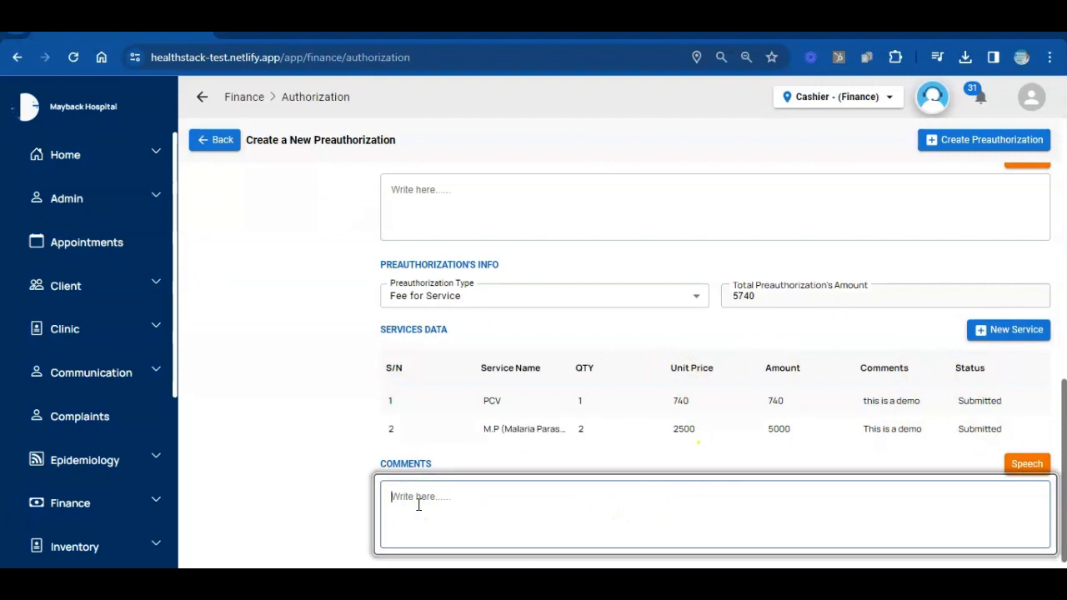
{"action": "type", "text": "This is optional"}
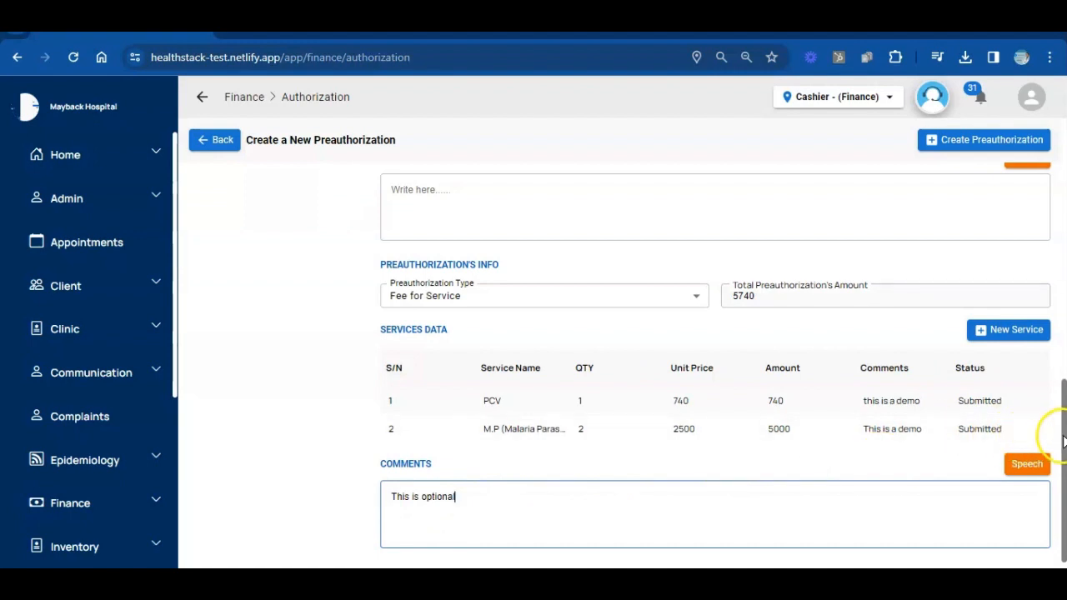
{"action": "left_click_drag", "start_coordinate": [1063, 442], "coordinate": [1039, 203]}
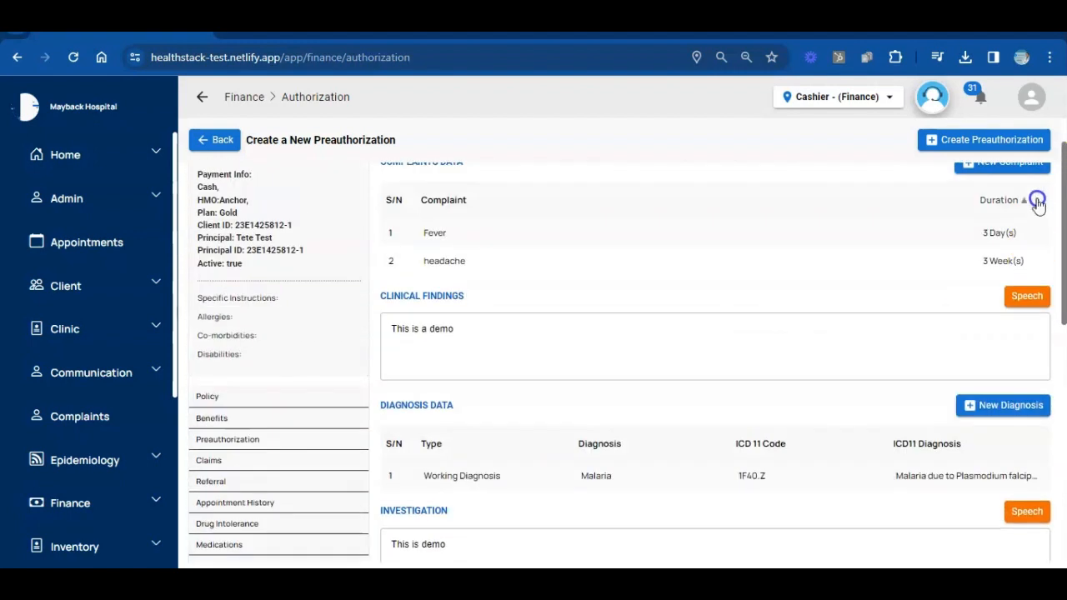
{"action": "left_click", "coordinate": [957, 142]}
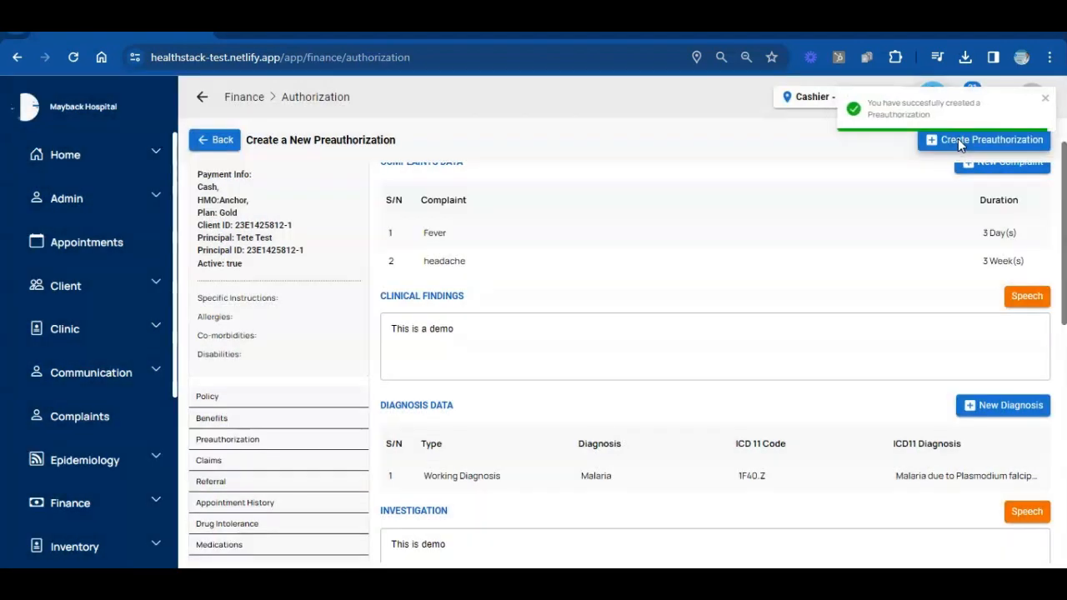
{"action": "left_click", "coordinate": [952, 102]}
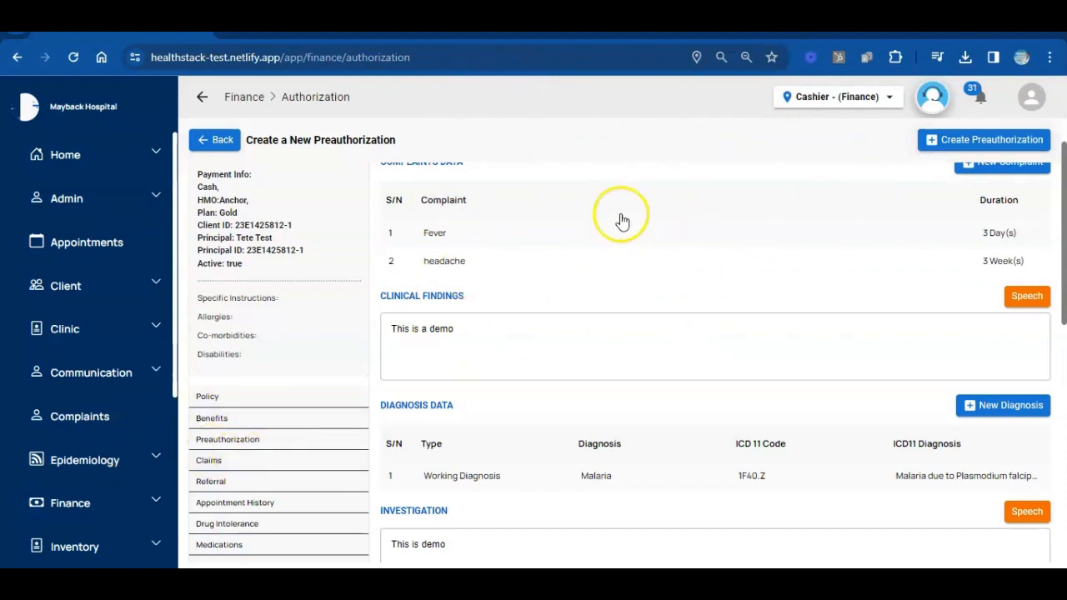
Step: Return to the list of preauthorizations, refresh it and open the newly submitted request dated 17/11/2023 to check its code
{"action": "left_click", "coordinate": [221, 142]}
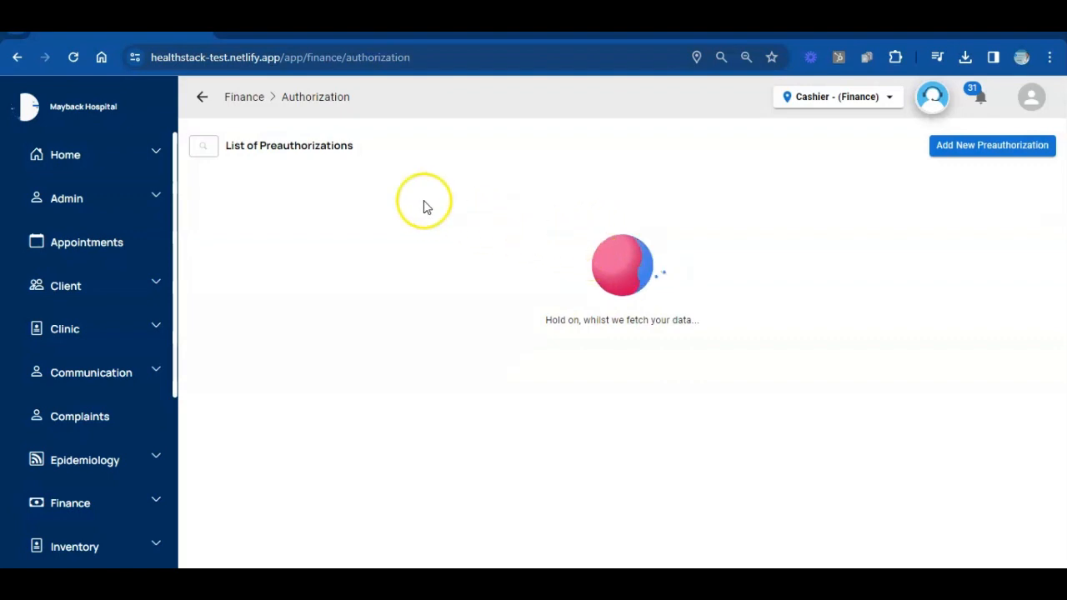
{"action": "left_click", "coordinate": [73, 58]}
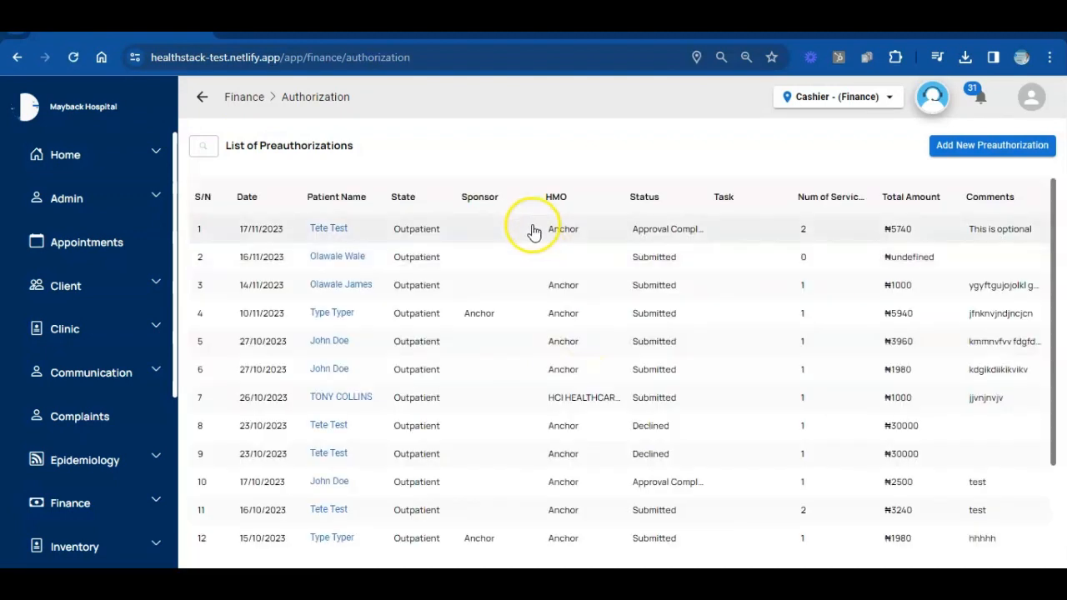
{"action": "left_click", "coordinate": [530, 230]}
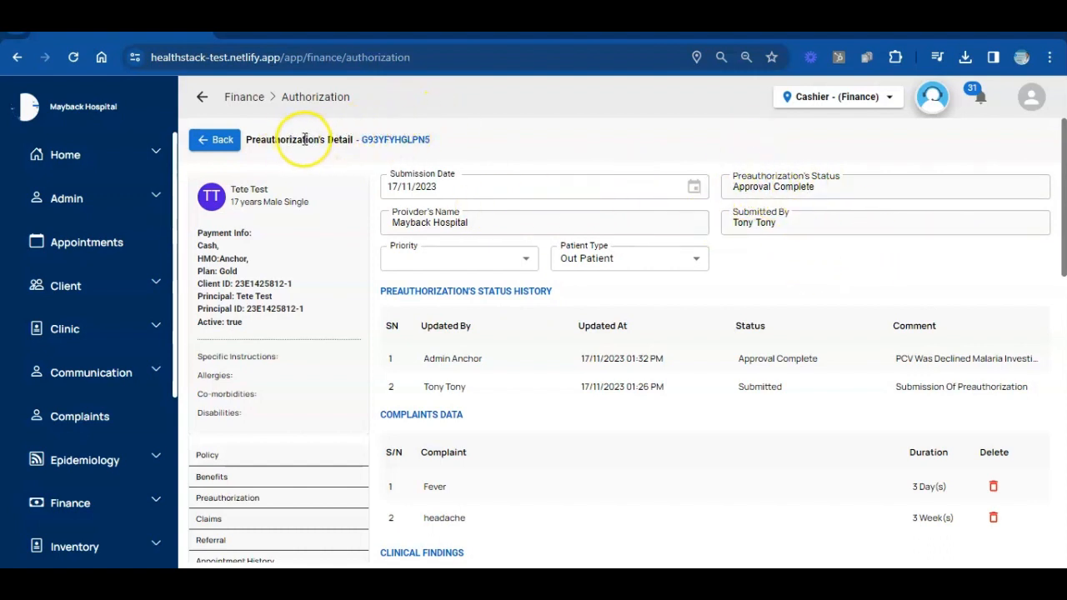
{"action": "left_click_drag", "start_coordinate": [431, 143], "coordinate": [372, 140]}
{"action": "left_click", "coordinate": [439, 143]}
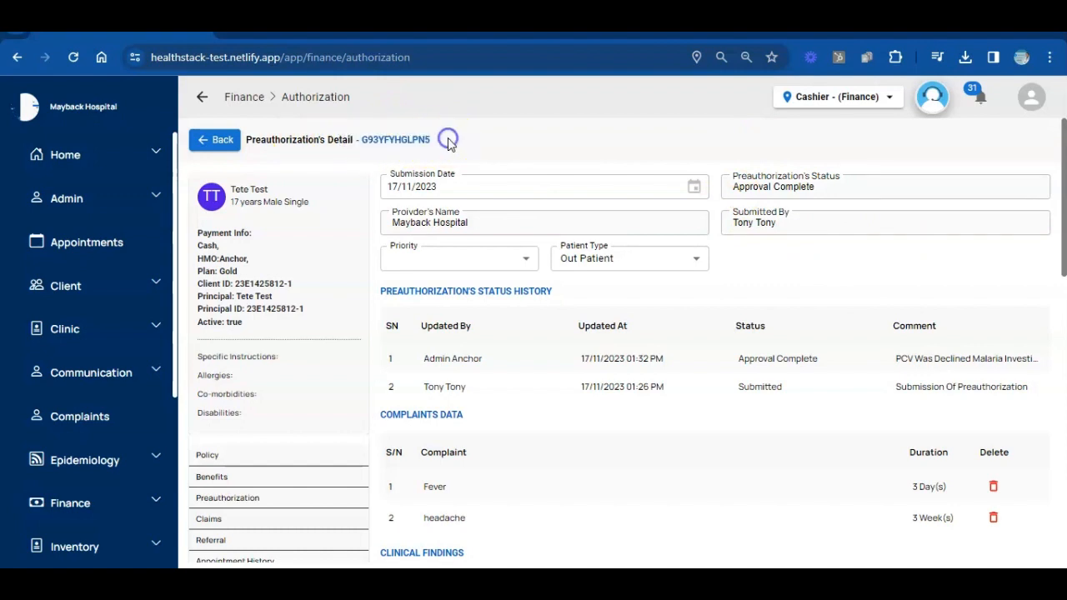
Step: Review the payable amount and status history of the rejected PCV service, and close its details
{"action": "left_click_drag", "start_coordinate": [1063, 213], "coordinate": [1063, 503]}
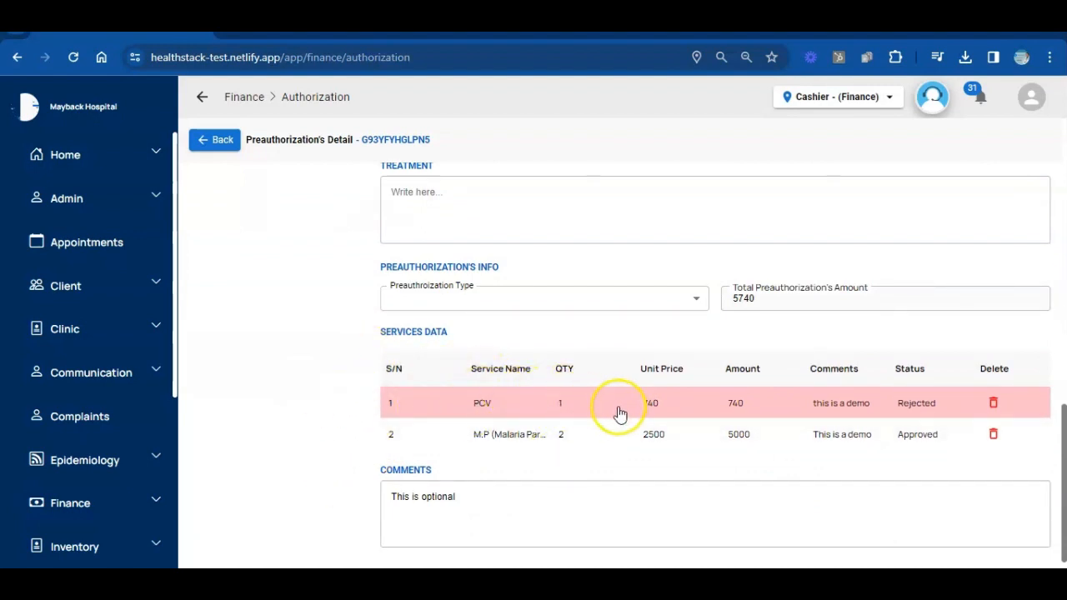
{"action": "left_click", "coordinate": [898, 417]}
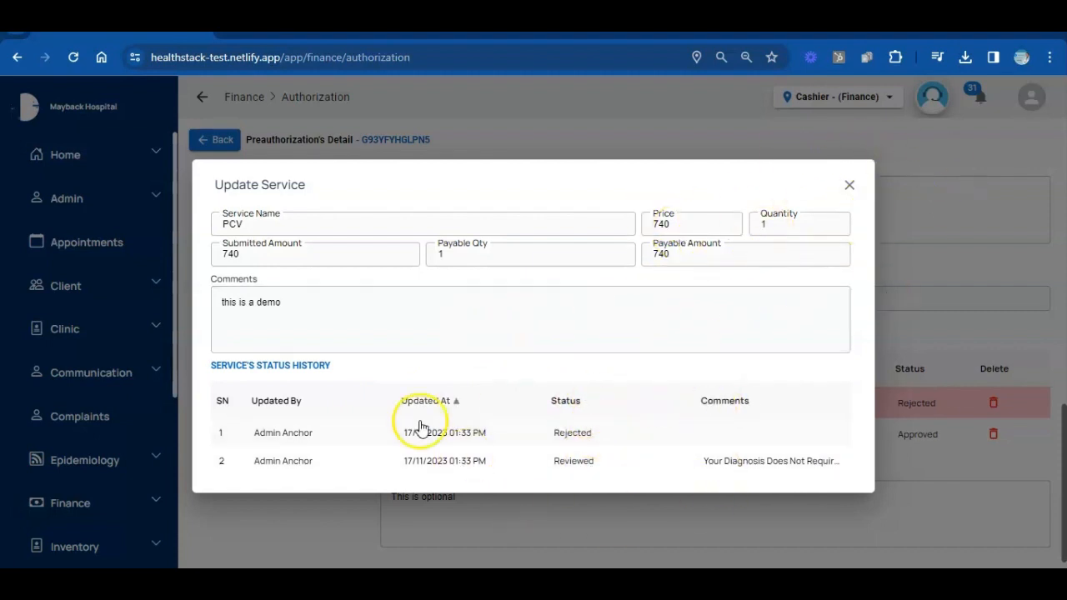
{"action": "left_click", "coordinate": [850, 185]}
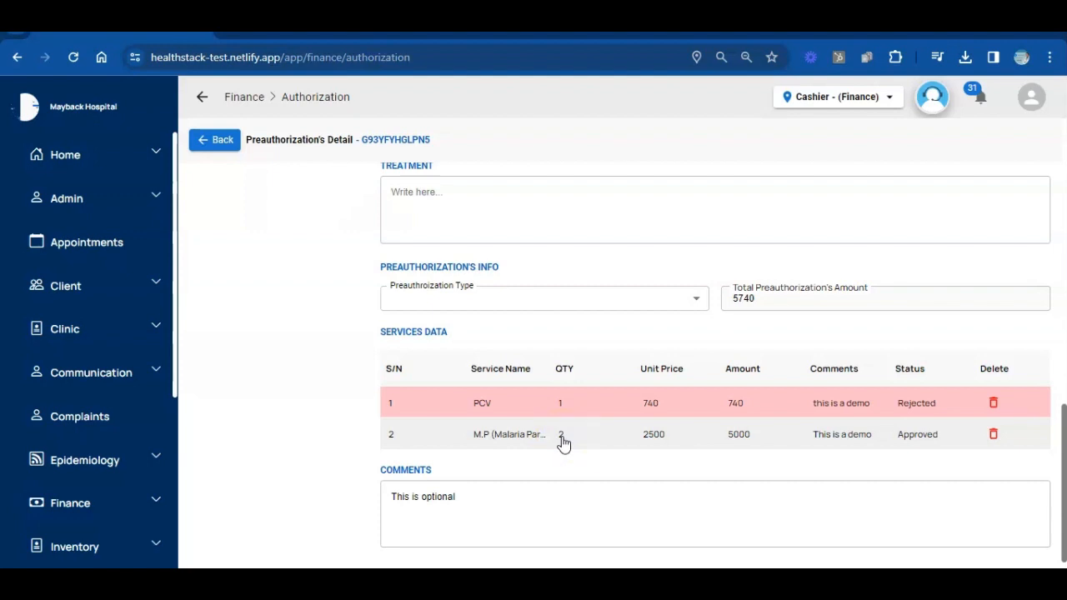
Step: Examine the payable quantity, payable amount and review comments of the M.P (Malaria Parasite) service, and close its details
{"action": "left_click", "coordinate": [563, 443]}
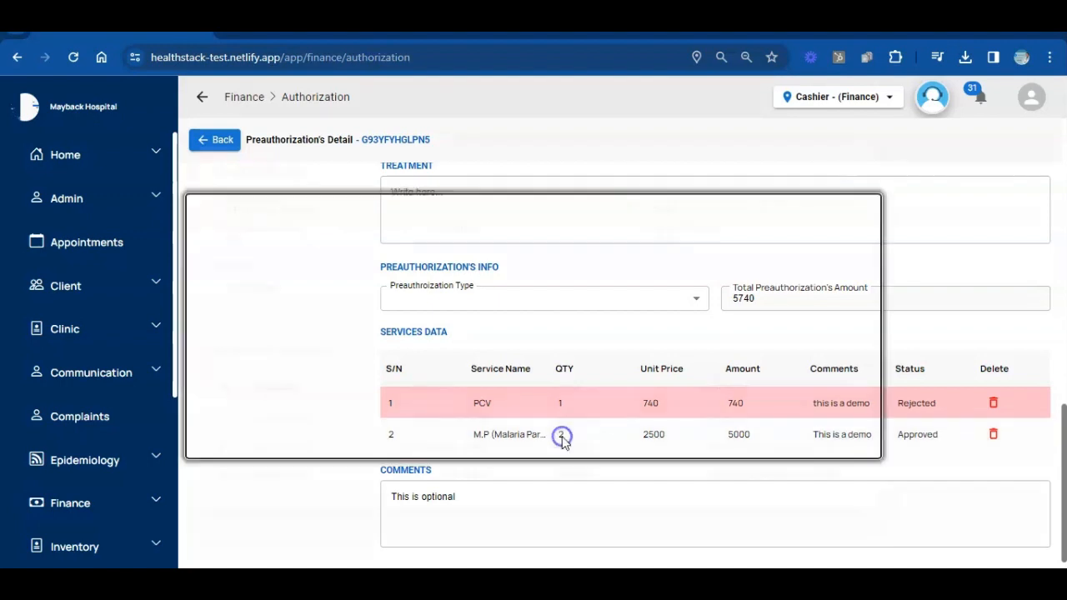
{"action": "left_click", "coordinate": [455, 248]}
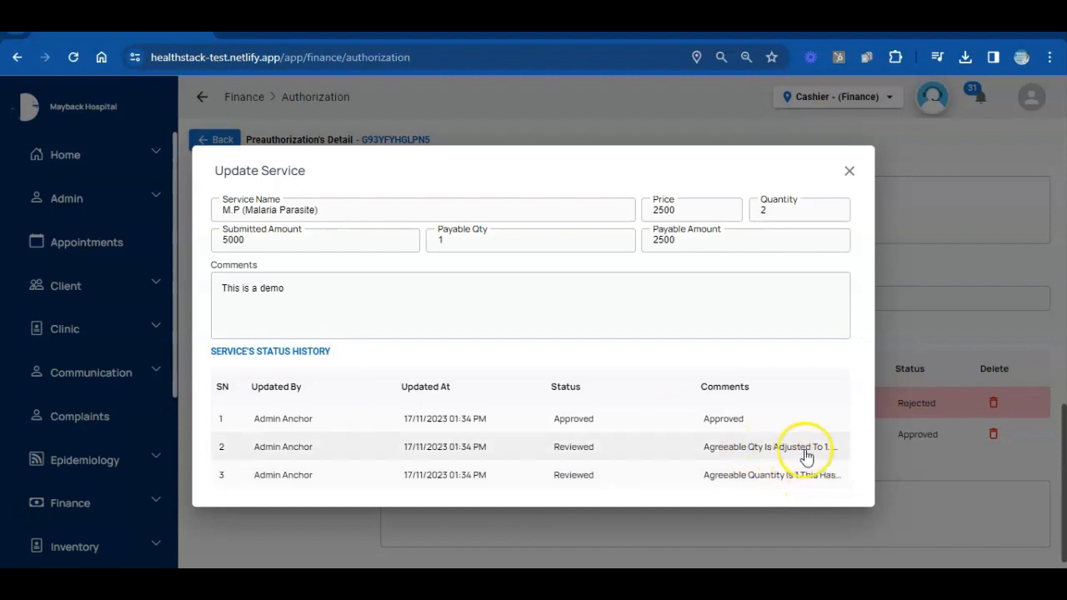
{"action": "left_click", "coordinate": [448, 243]}
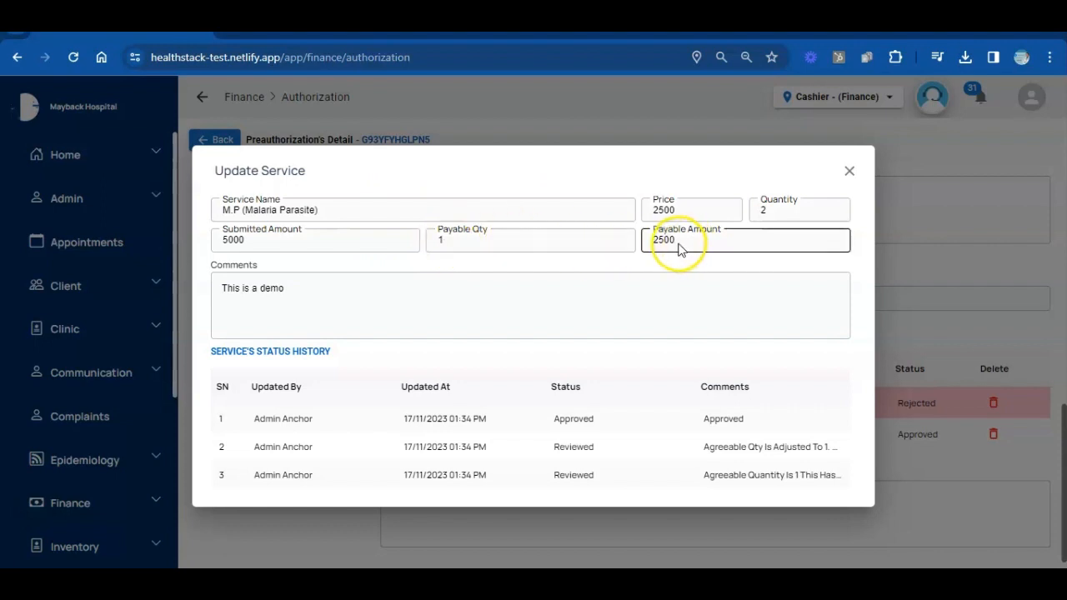
{"action": "left_click", "coordinate": [850, 173]}
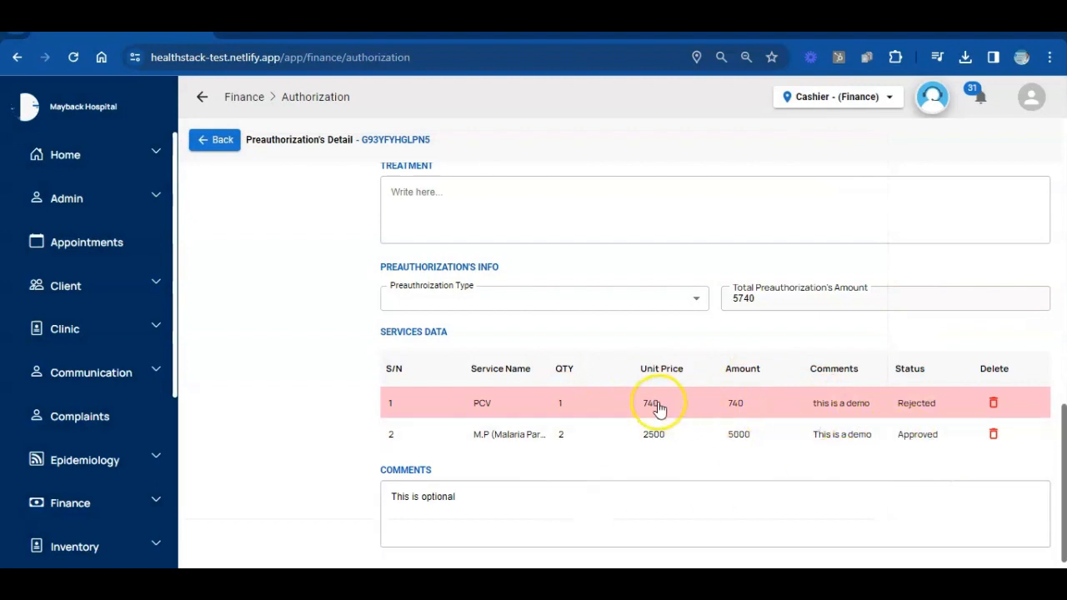
Step: Check the rejected PCV service's details once more and return to the preauthorization's services data
{"action": "left_click", "coordinate": [658, 405]}
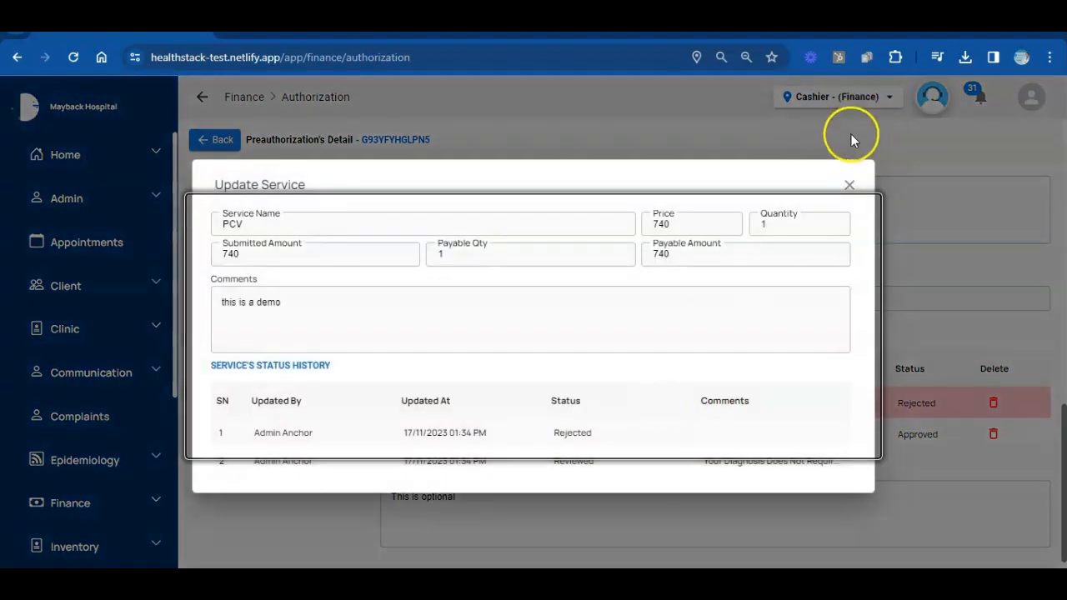
{"action": "left_click", "coordinate": [850, 187]}
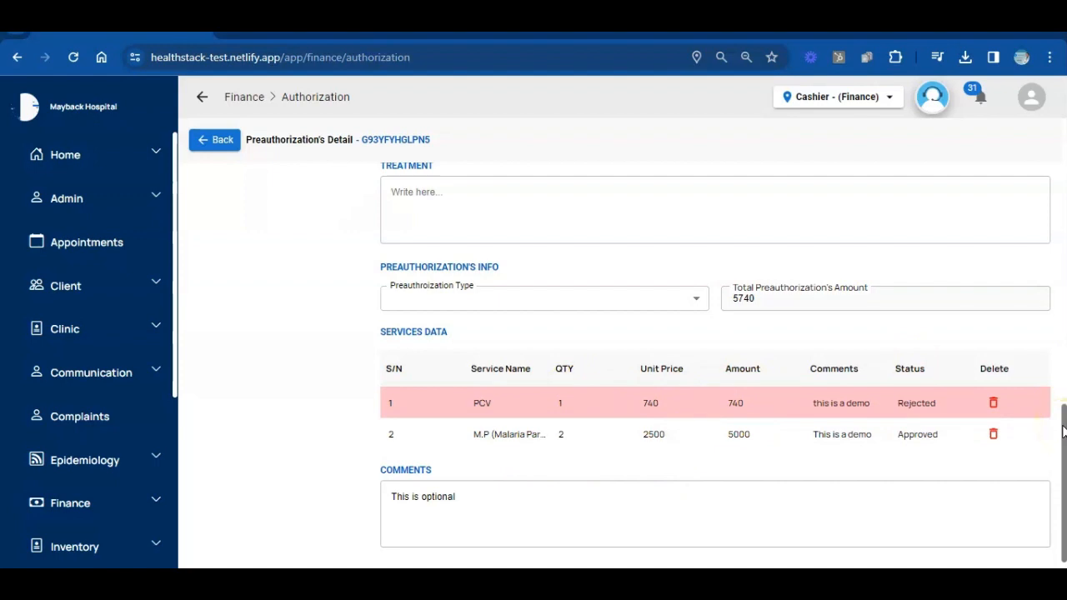
{"action": "mouse_move", "coordinate": [1063, 427]}
{"action": "left_mouse_down"}
{"action": "mouse_move", "coordinate": [1062, 407]}
{"action": "mouse_move", "coordinate": [1064, 446]}
{"action": "left_mouse_up"}
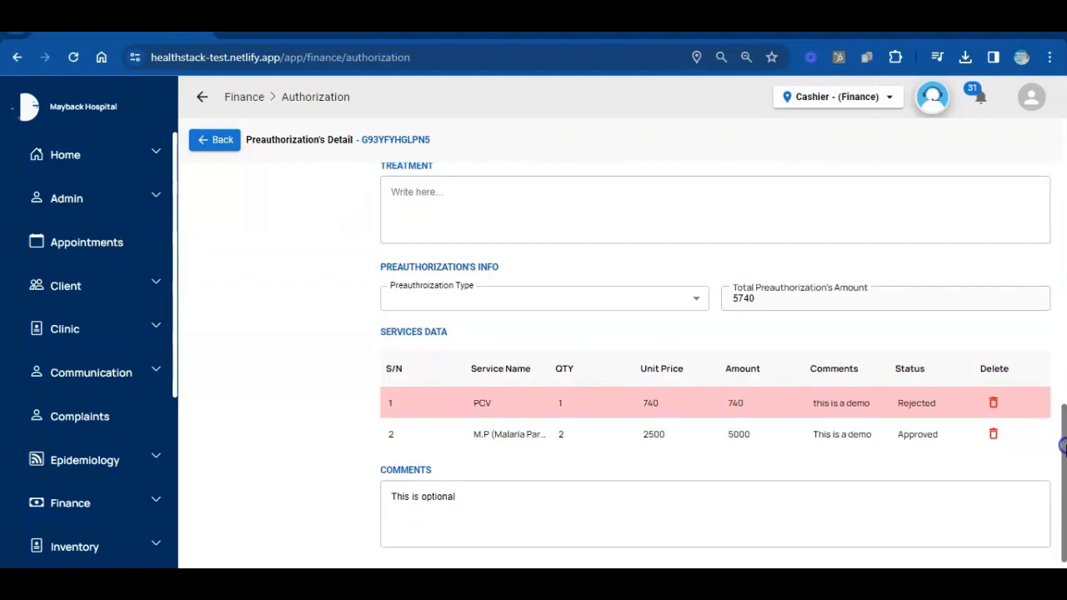